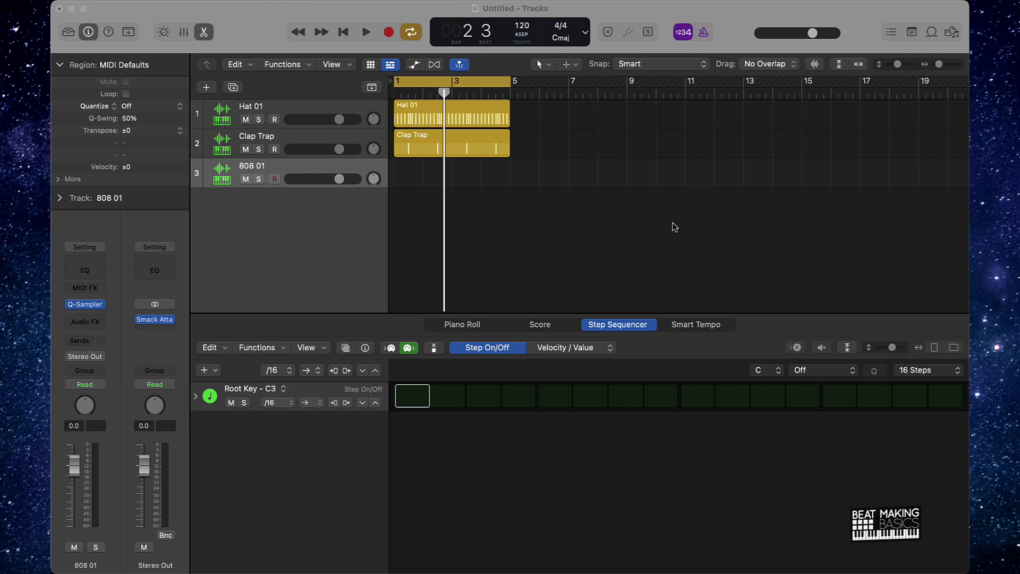
# Play back the existing Hat 01 and Clap Trap loop, and stop playback.
pyautogui.click(649, 225)
pyautogui.press('space')
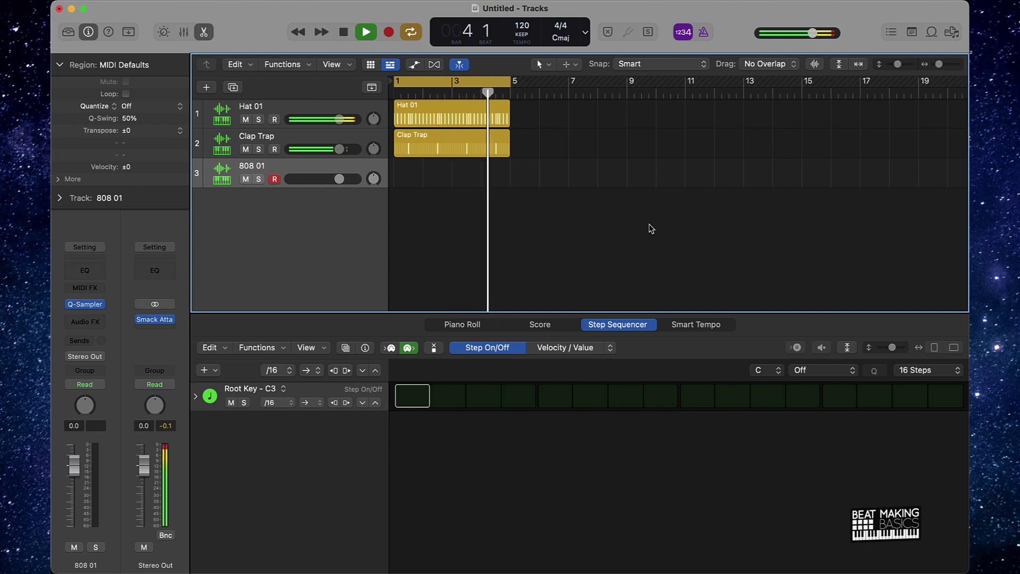
pyautogui.press('space')
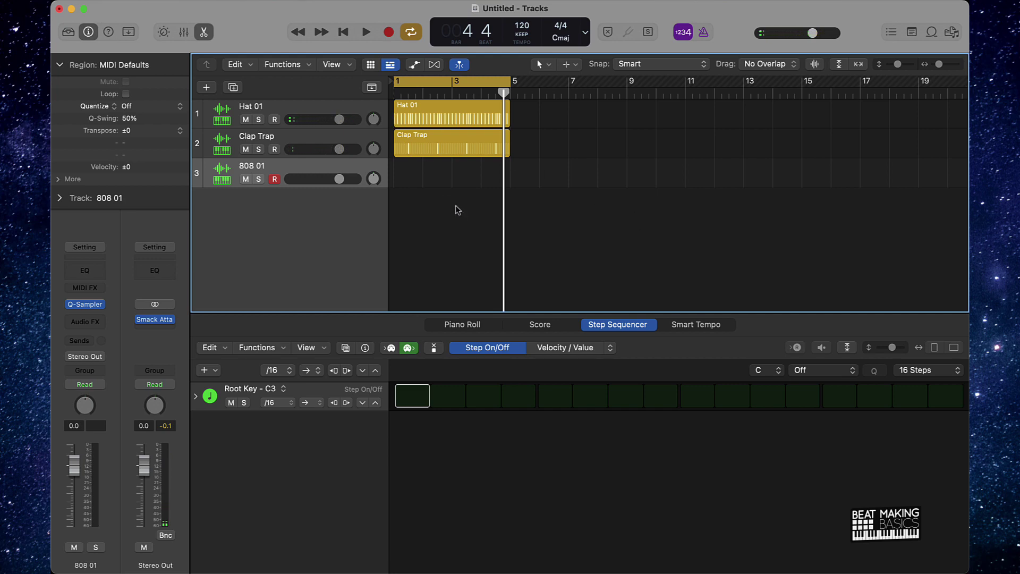
pyautogui.hscroll(1, 322, 174)
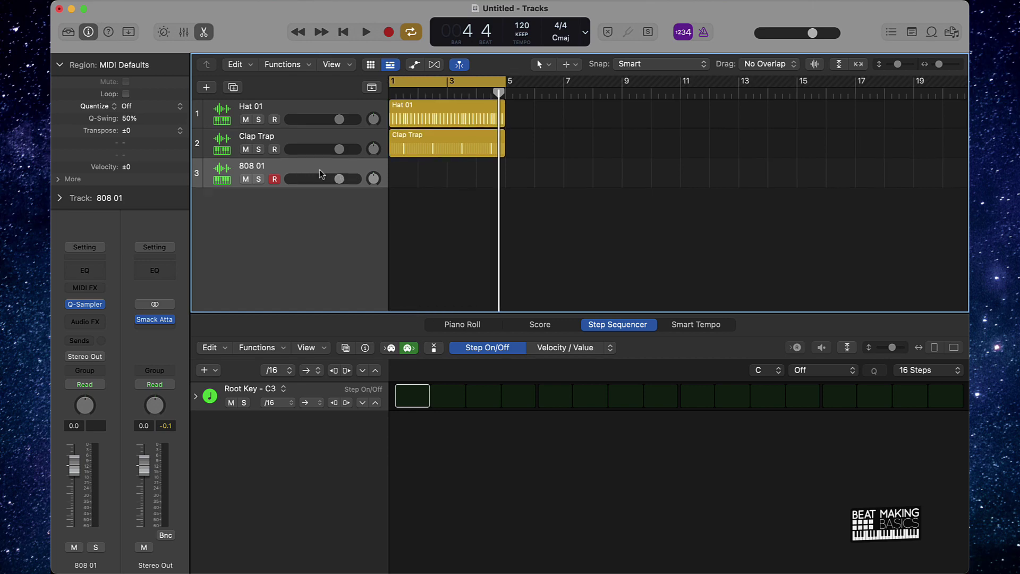
# Create one software instrument track with a stereo Quick Sampler, and delete that new track again.
pyautogui.click(208, 89)
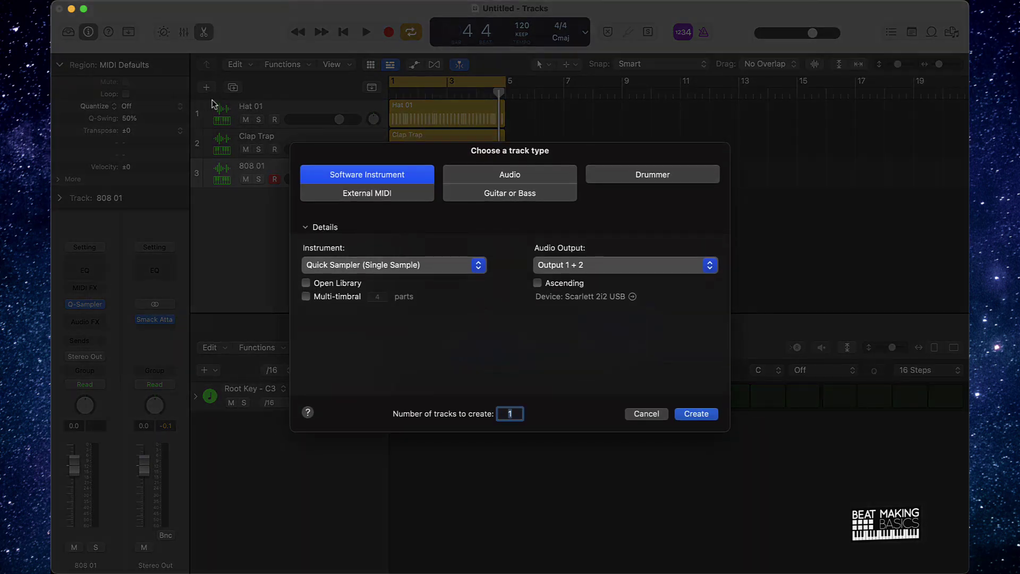
pyautogui.click(348, 270)
pyautogui.moveTo(394, 361)
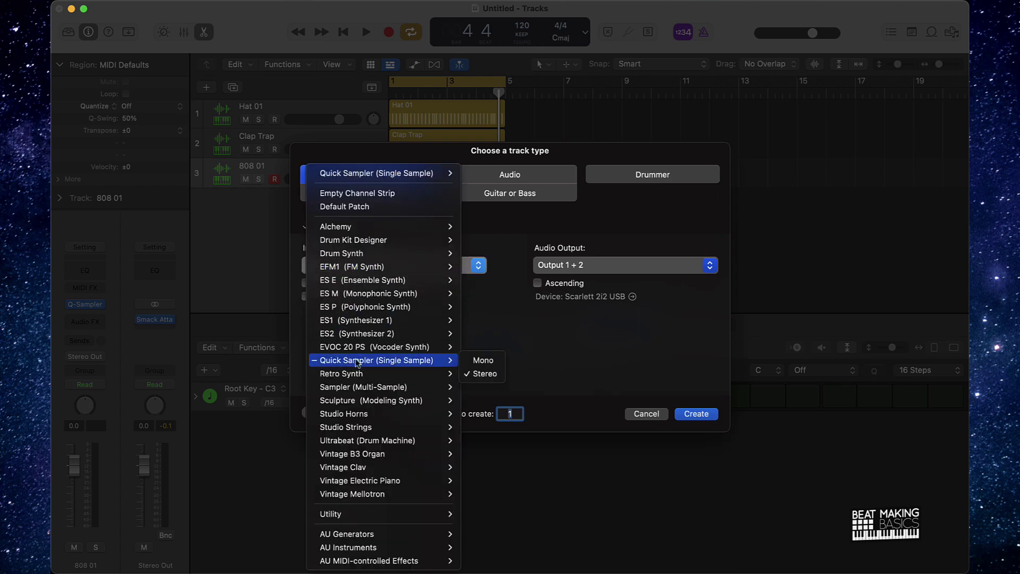
pyautogui.click(537, 372)
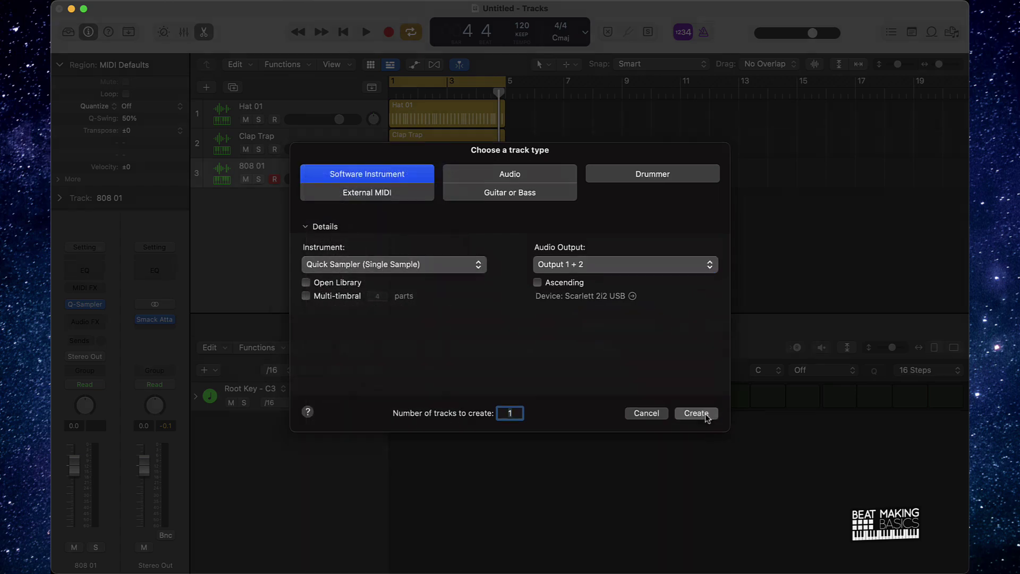
pyautogui.click(696, 414)
pyautogui.click(347, 157)
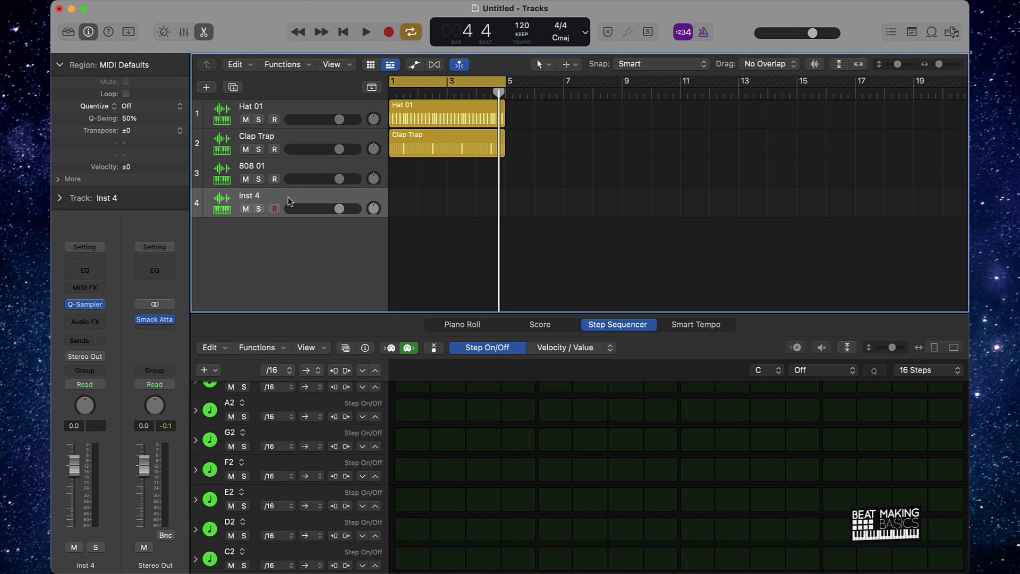
pyautogui.press('super+BackSpace')
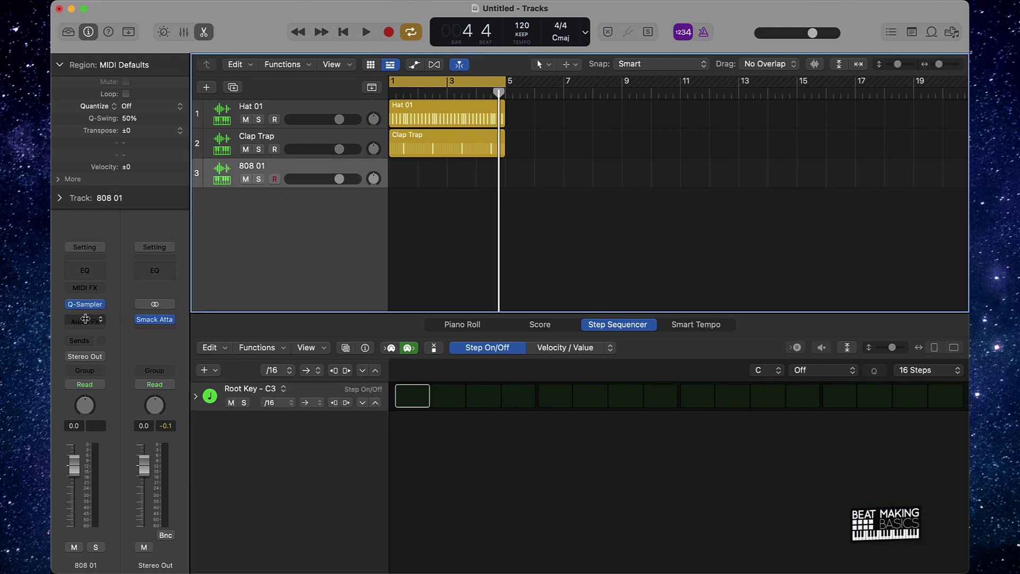
# Check the sample loaded in the 808 01 track's Quick Sampler, and return the playhead to the start.
pyautogui.click(85, 304)
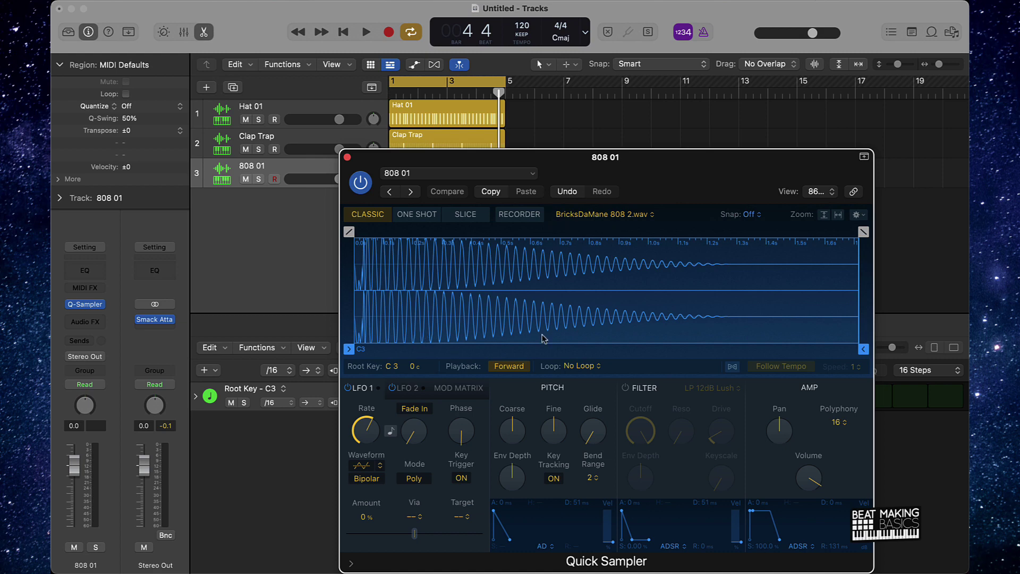
pyautogui.click(348, 156)
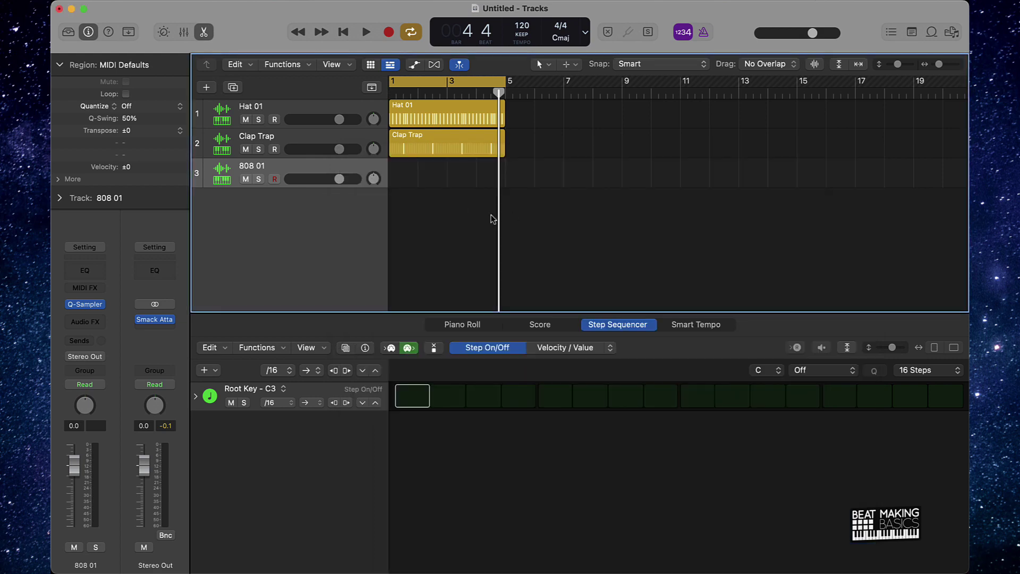
pyautogui.press('Return')
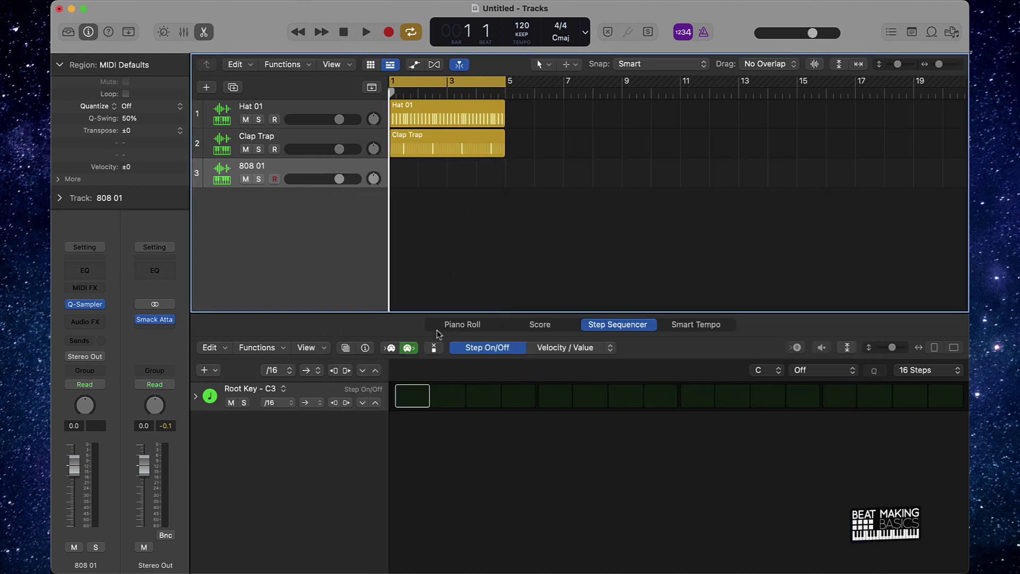
# Activate steps 1 and 11 of the 808 01 track's 16-step pattern, and play the loop.
pyautogui.click(412, 396)
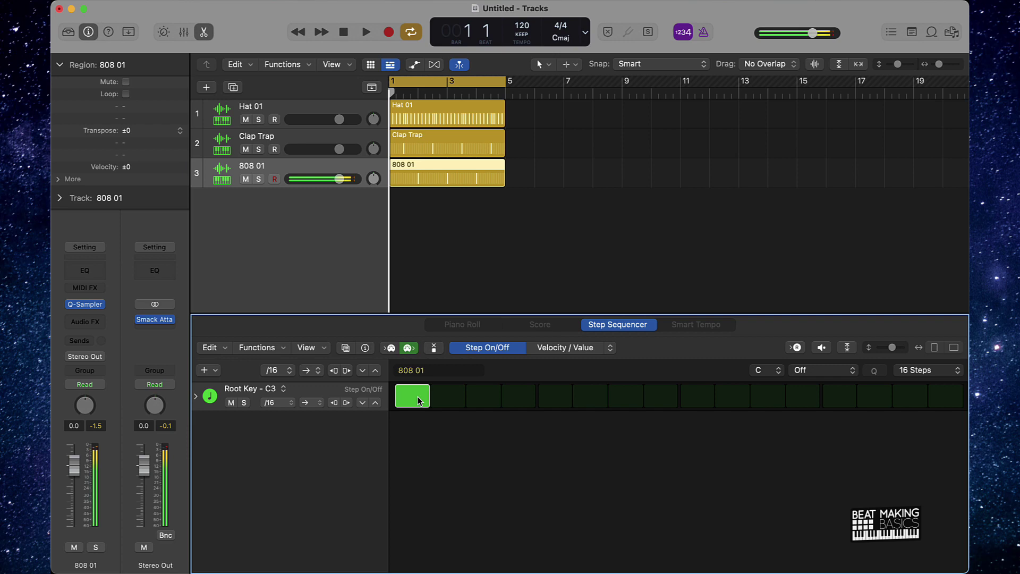
pyautogui.click(768, 399)
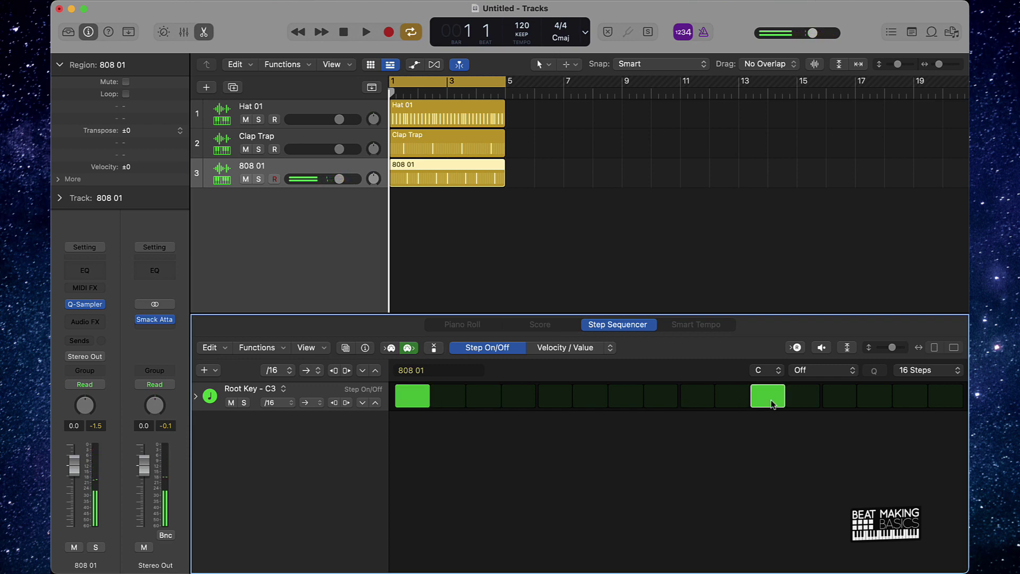
pyautogui.press('space')
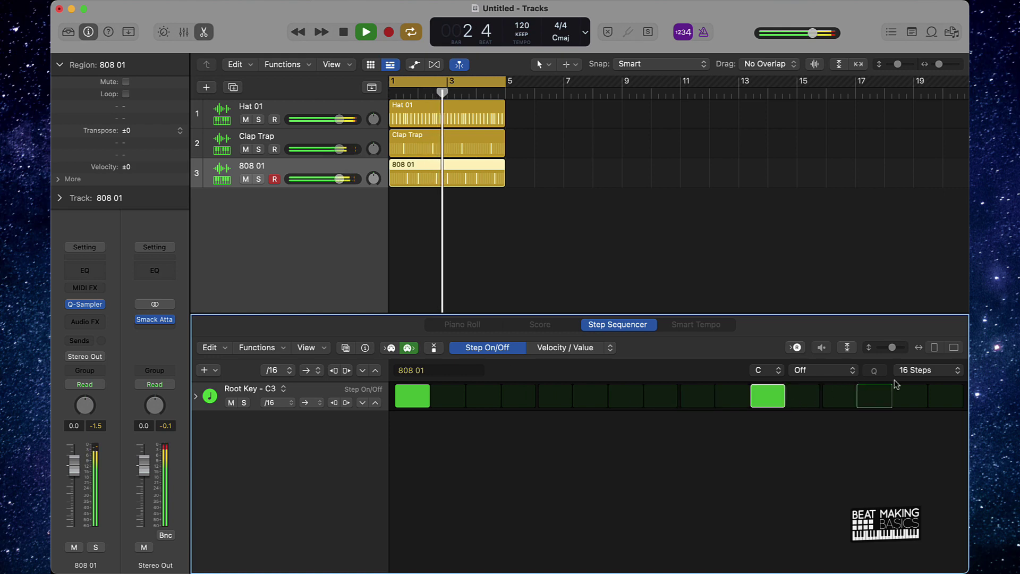
# Extend the 808 01 pattern's length to 64 Steps, and stop playback.
pyautogui.click(928, 375)
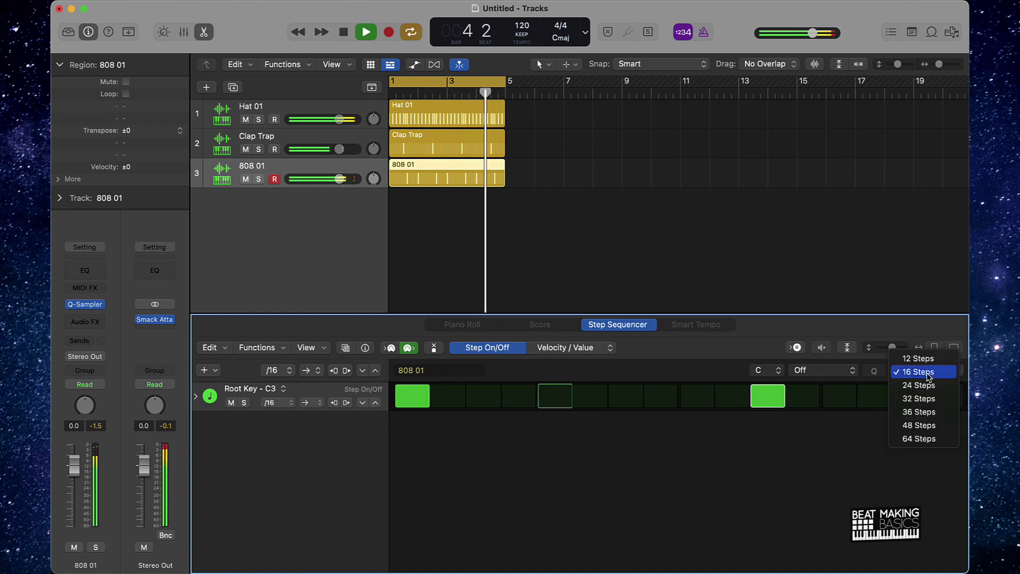
pyautogui.click(919, 438)
pyautogui.press('space')
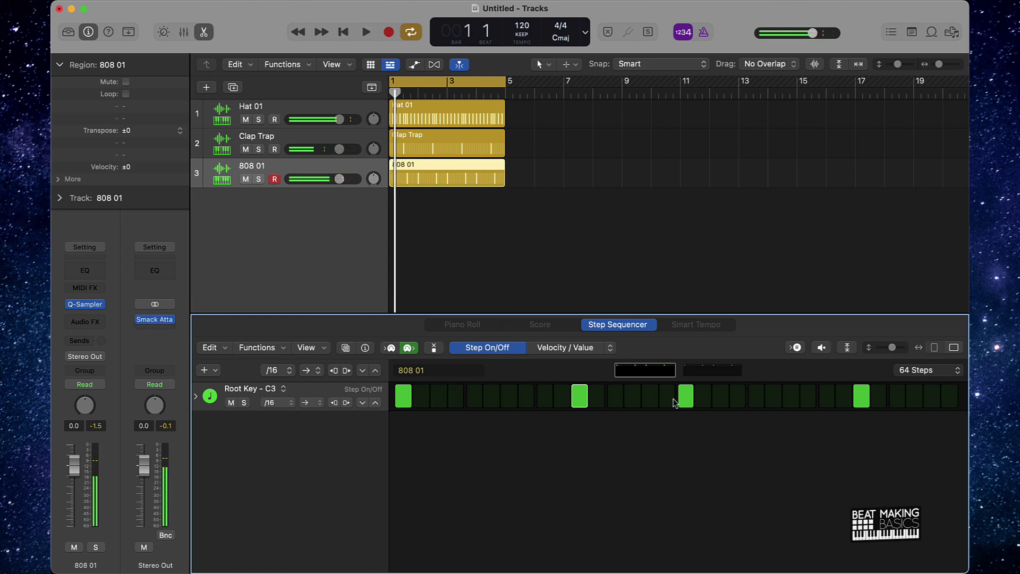
# On the 808 pattern's first page, replace the hit on step 11 with step 7 and the hit on step 17 with step 13.
pyautogui.click(578, 399)
pyautogui.click(511, 399)
pyautogui.press('space')
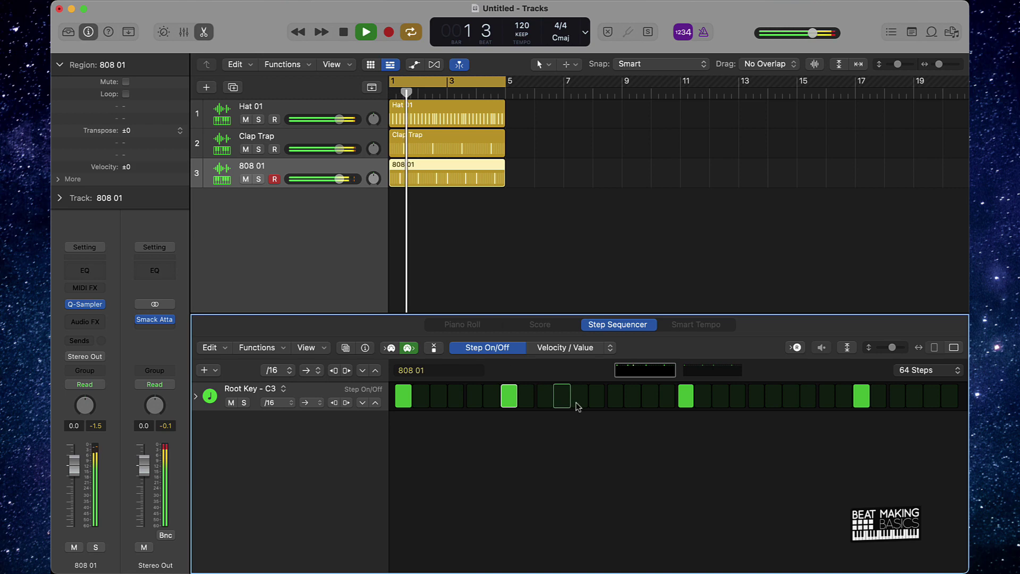
pyautogui.click(614, 399)
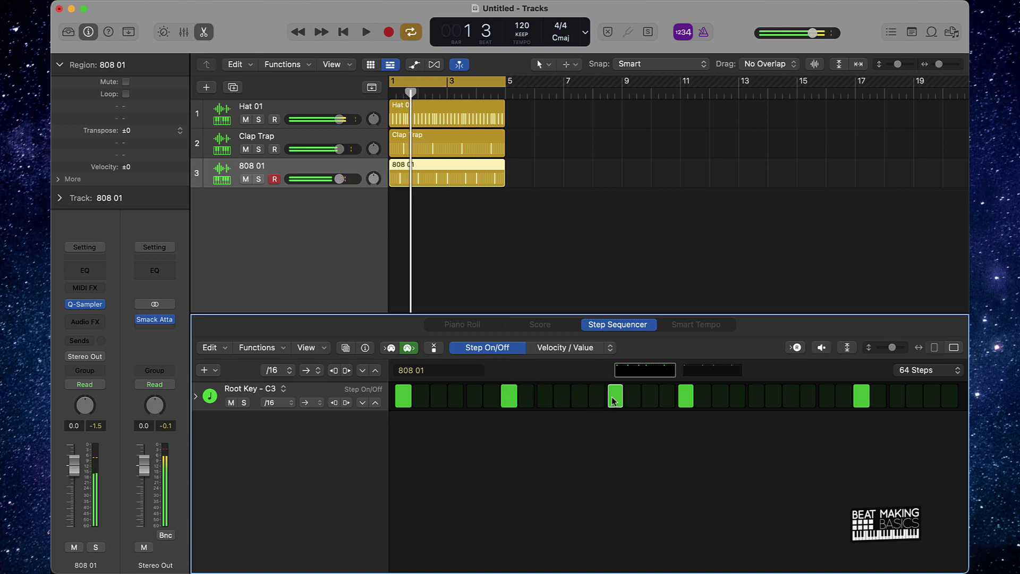
pyautogui.click(686, 399)
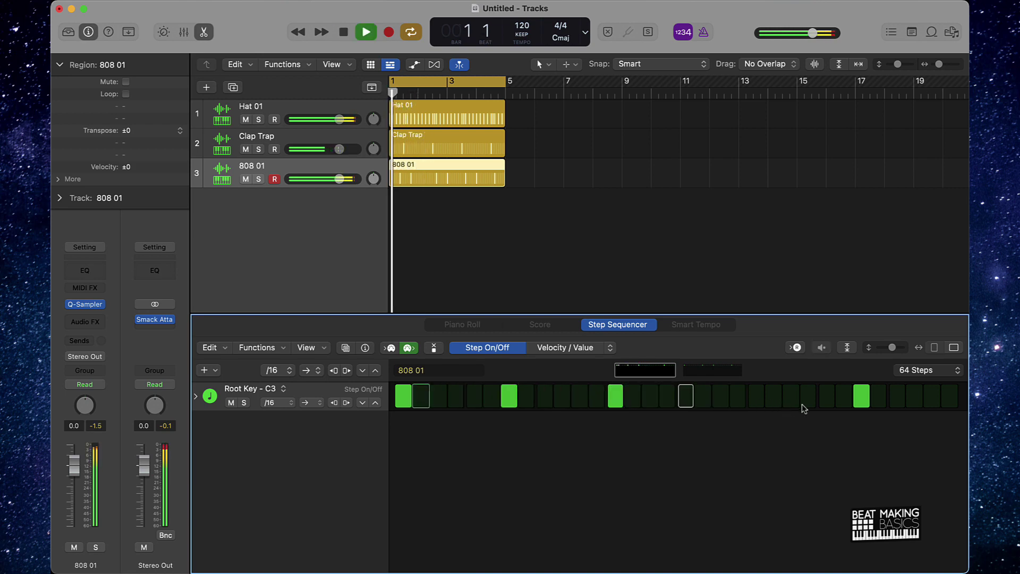
# Try an 808 hit on the first page's step 23, and settle on hits at steps 21 and 27 while auditioning the loop.
pyautogui.click(791, 404)
pyautogui.click(857, 405)
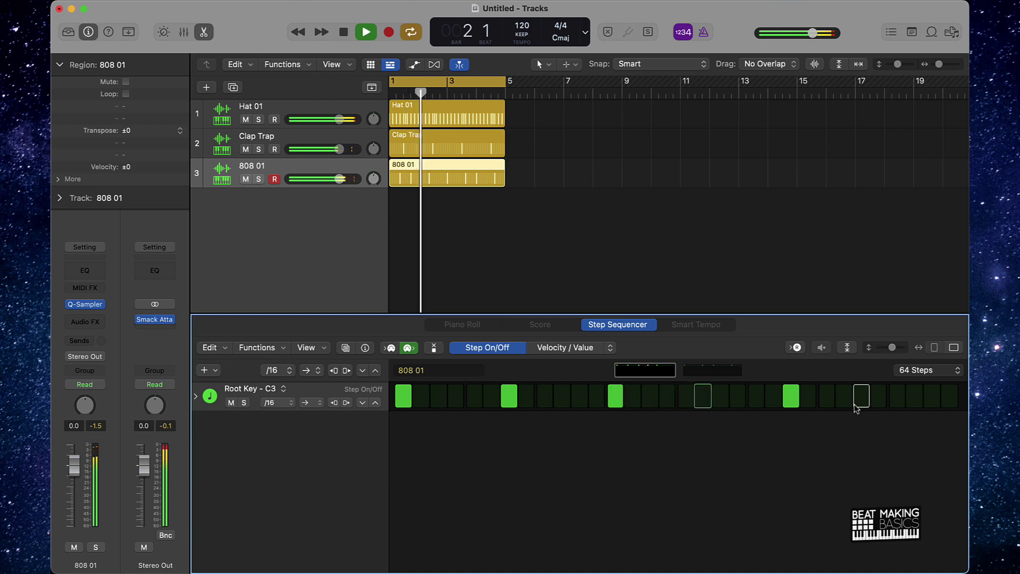
pyautogui.press('space')
pyautogui.click(792, 398)
pyautogui.click(756, 396)
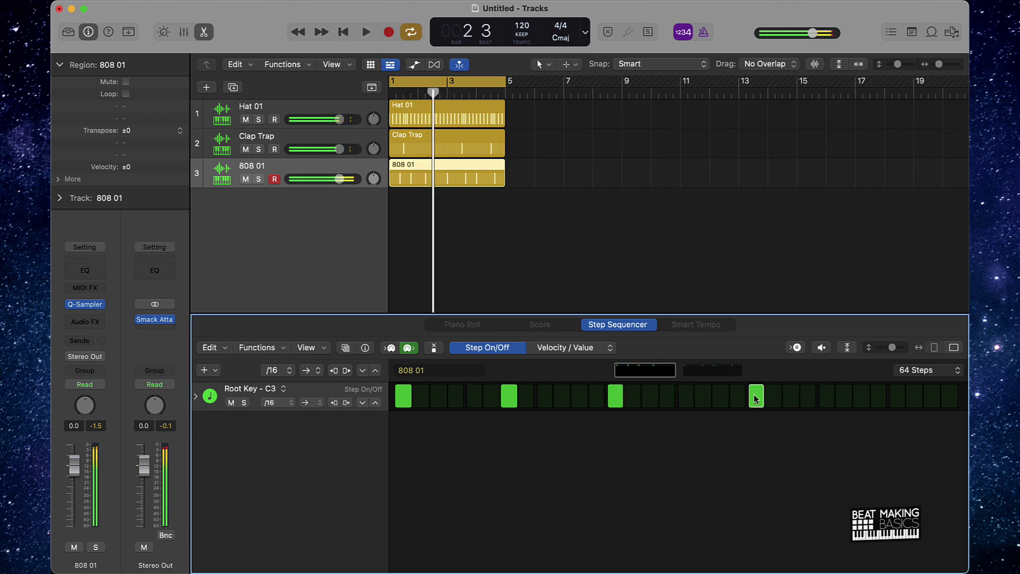
pyautogui.press('space')
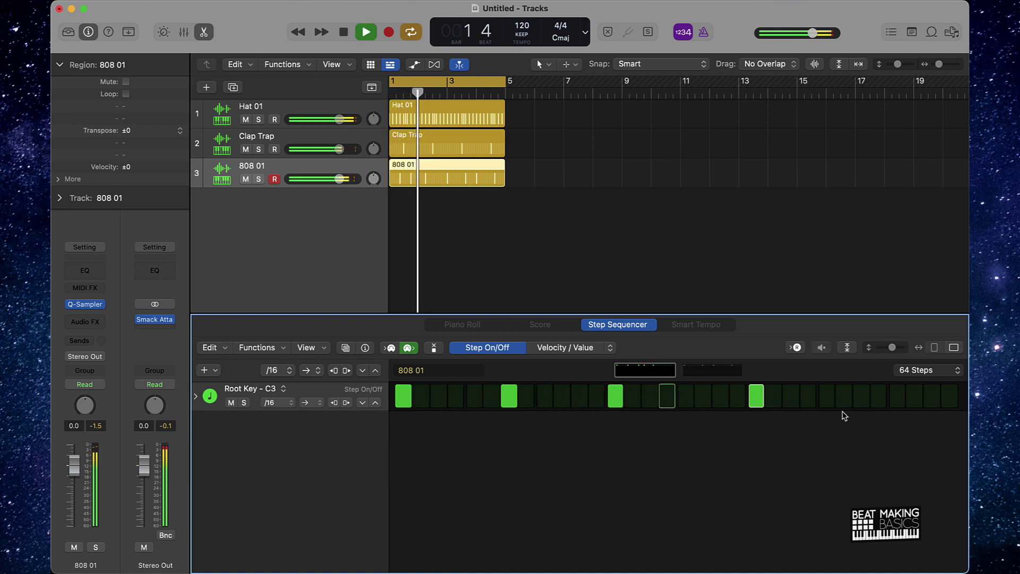
pyautogui.press('space')
pyautogui.click(867, 403)
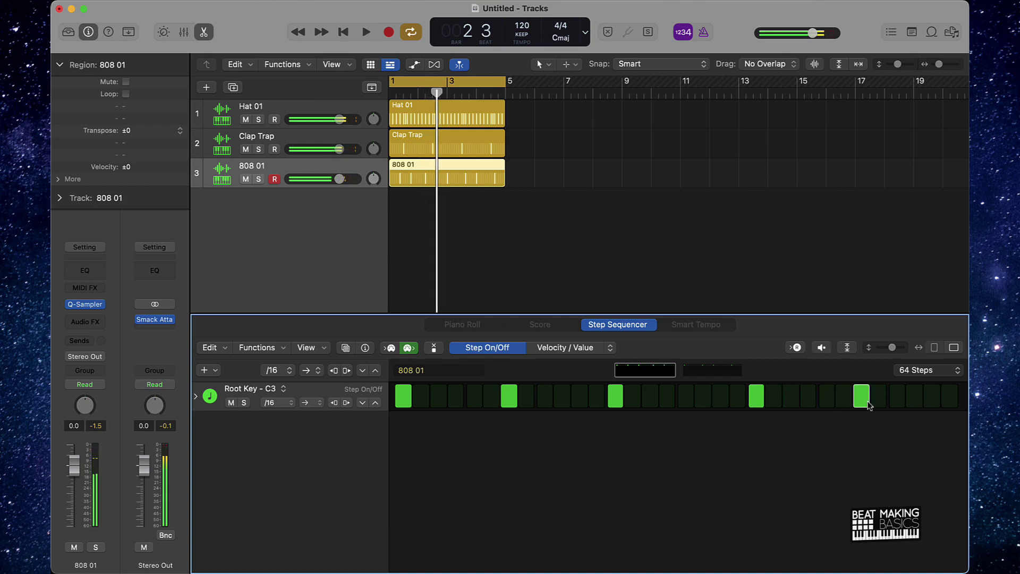
pyautogui.press('space')
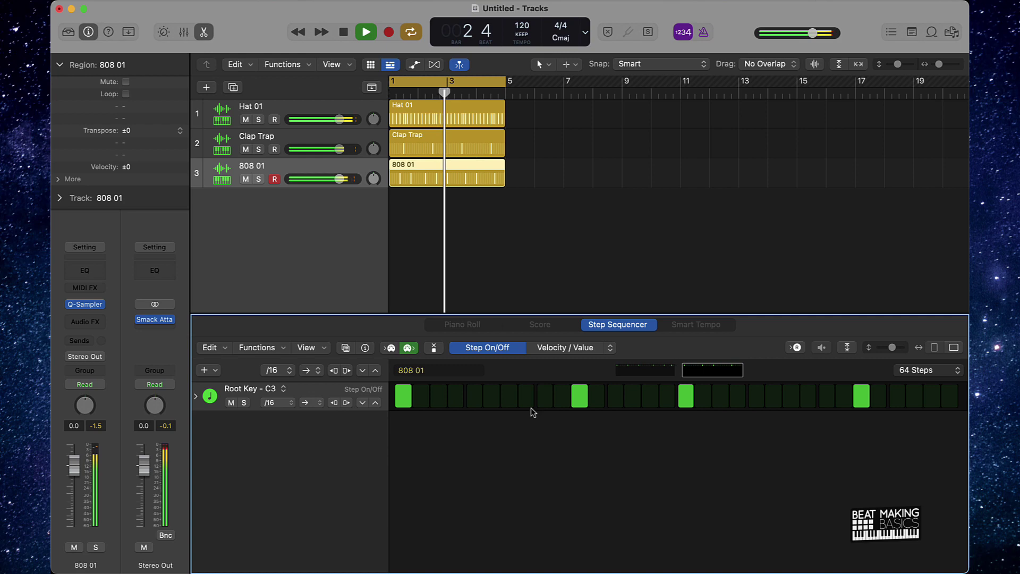
# On the pattern's second page, rearrange the 808 hits to that page's steps 1, 7, 15 and 21, and play the loop.
pyautogui.press('space')
pyautogui.click(577, 402)
pyautogui.click(503, 402)
pyautogui.click(682, 404)
pyautogui.click(650, 404)
pyautogui.click(756, 404)
pyautogui.click(861, 404)
pyautogui.press('space')
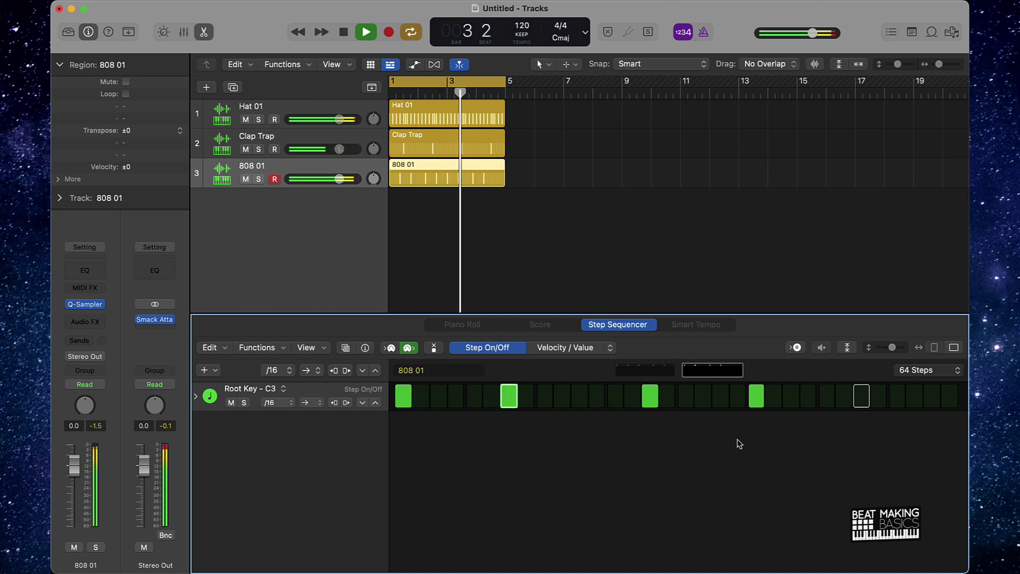
# On the second page, move the 808 hit from step 15 to step 13 and activate step 27.
pyautogui.click(654, 402)
pyautogui.click(617, 402)
pyautogui.click(863, 402)
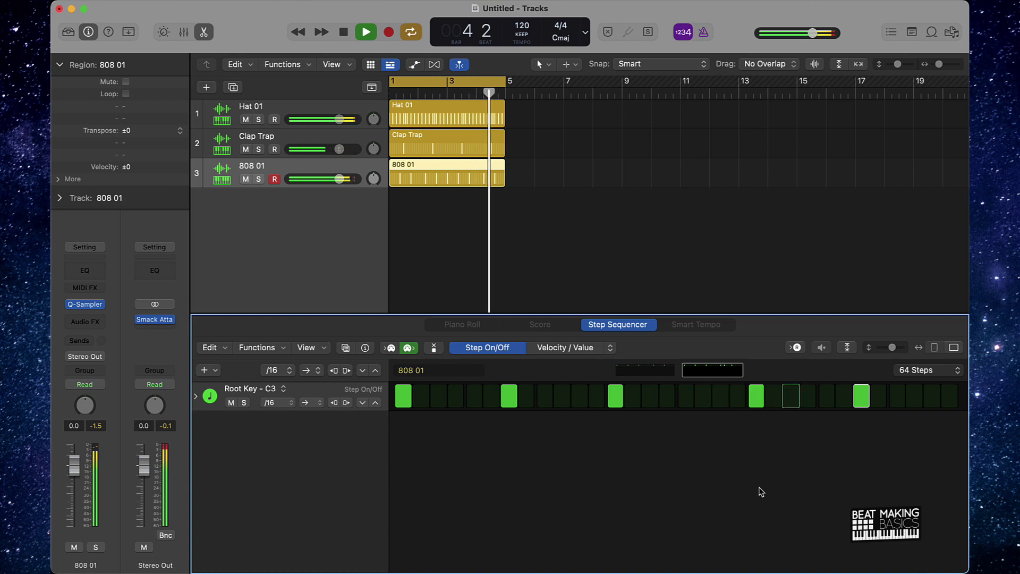
pyautogui.press('space')
# In Tie mode, lengthen the first page's 808 hits, the first to four steps and the other four to five steps each.
pyautogui.click(640, 368)
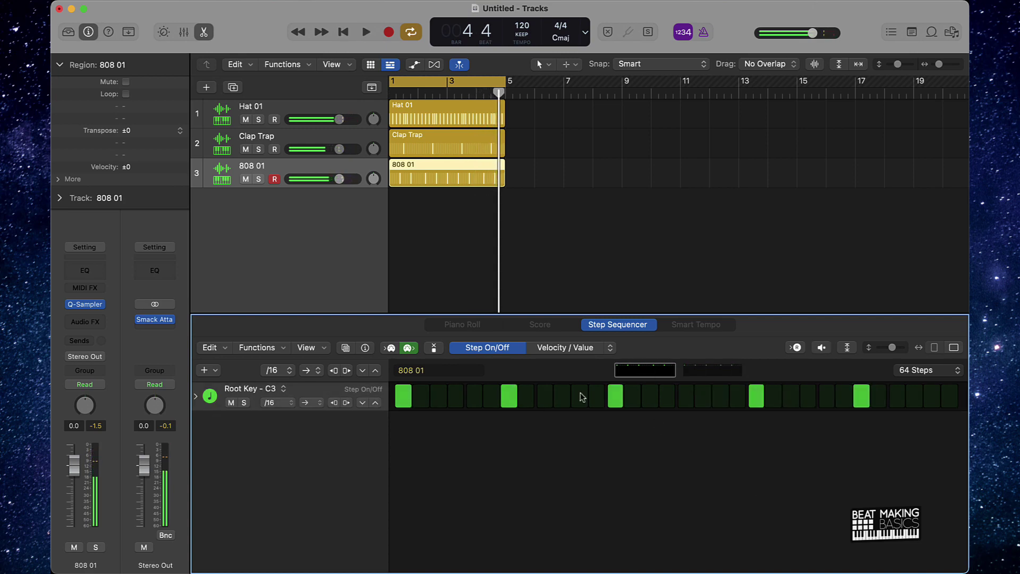
pyautogui.click(574, 348)
pyautogui.click(610, 348)
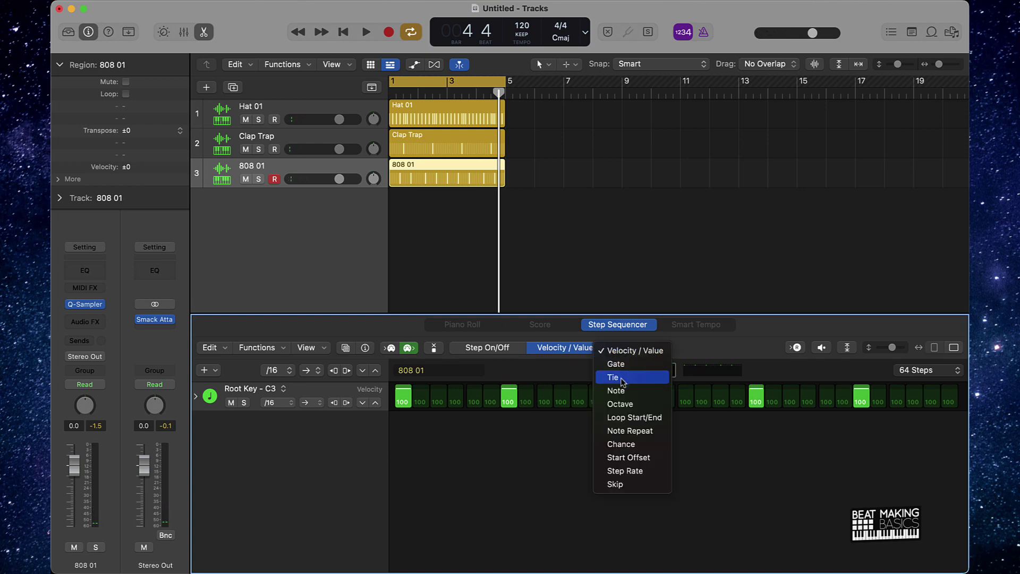
pyautogui.click(623, 378)
pyautogui.moveTo(408, 402); pyautogui.dragTo(677, 402)
pyautogui.click(620, 402)
pyautogui.moveTo(753, 393); pyautogui.dragTo(920, 400)
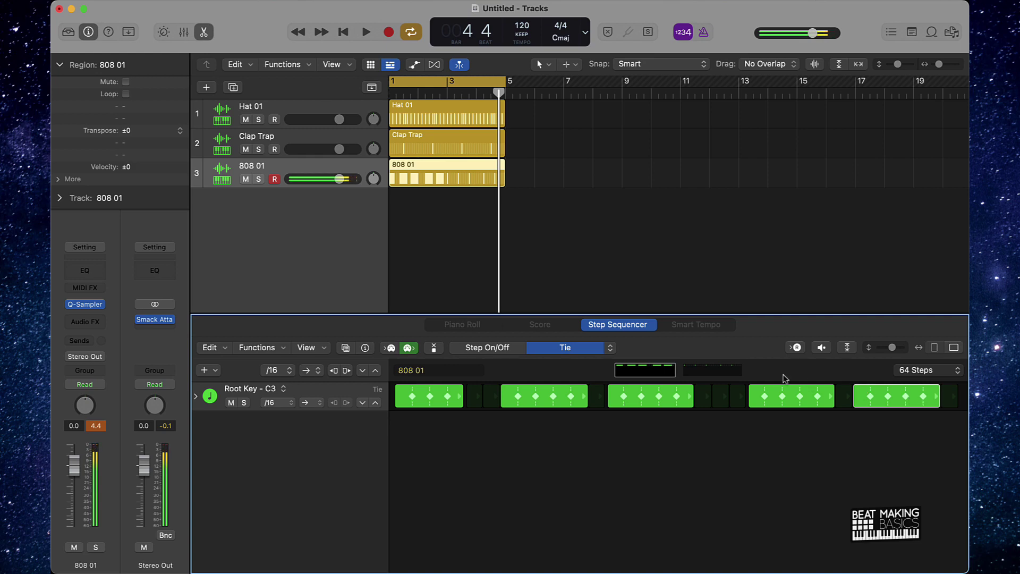
# Tie the second page's 808 hits to five steps each, except the third to six steps, and audition the loop.
pyautogui.click(725, 371)
pyautogui.moveTo(404, 399); pyautogui.dragTo(694, 402)
pyautogui.moveTo(755, 400); pyautogui.dragTo(928, 403)
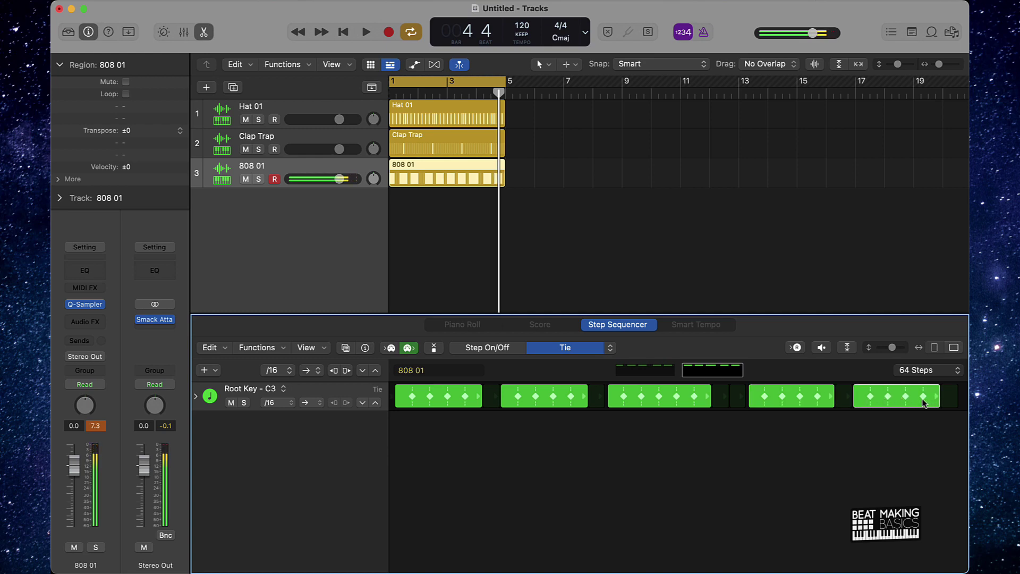
pyautogui.press('space')
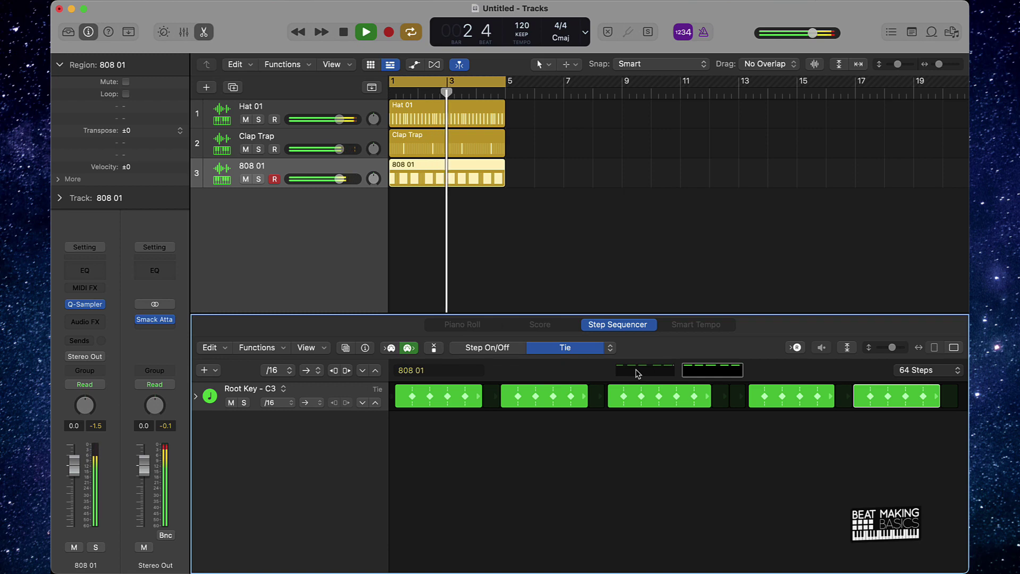
pyautogui.press('space')
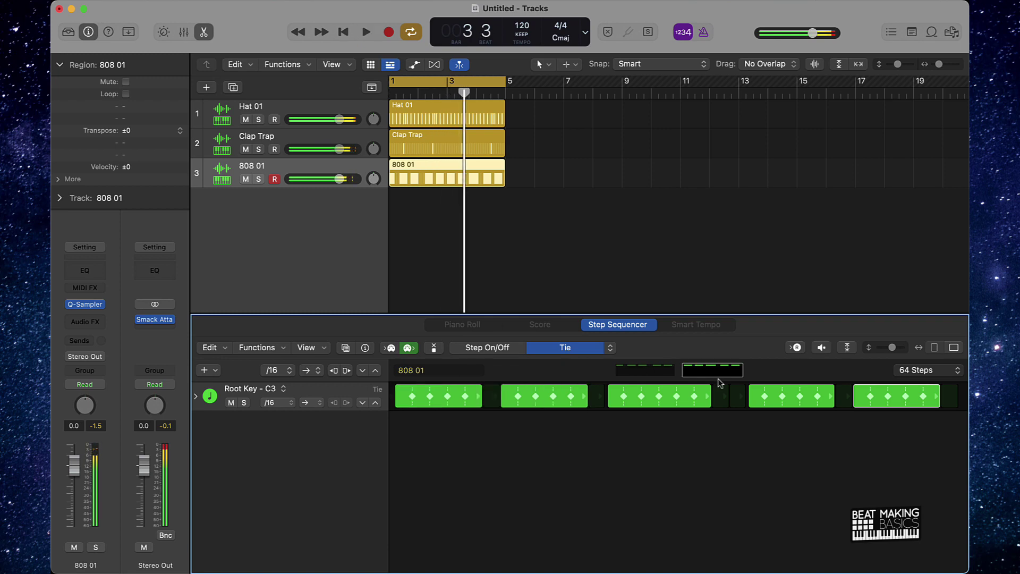
# Switch the 808 pattern to Note editing, audition it, and raise the first page's fifth hit to G#3.
pyautogui.click(612, 350)
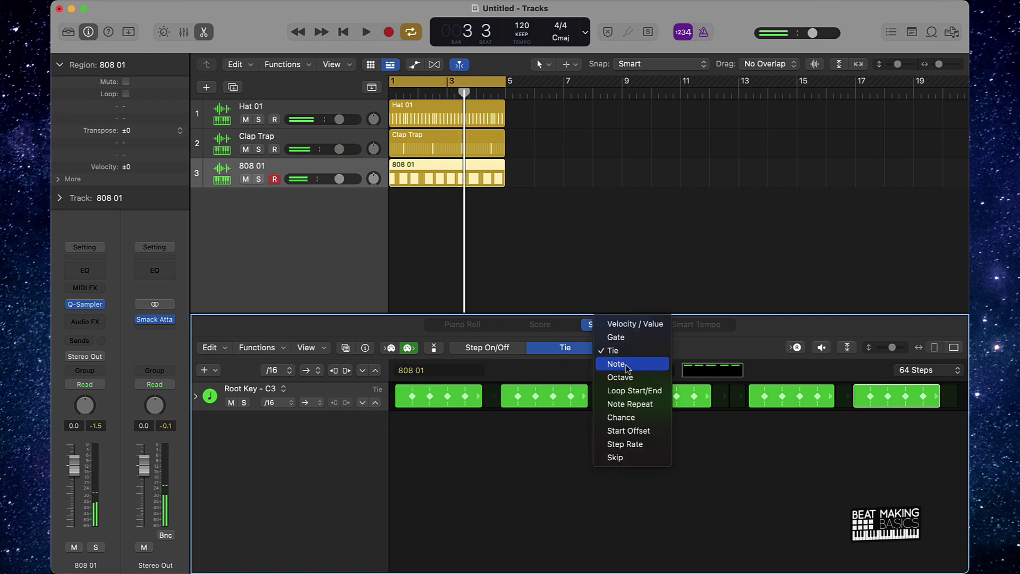
pyautogui.click(625, 365)
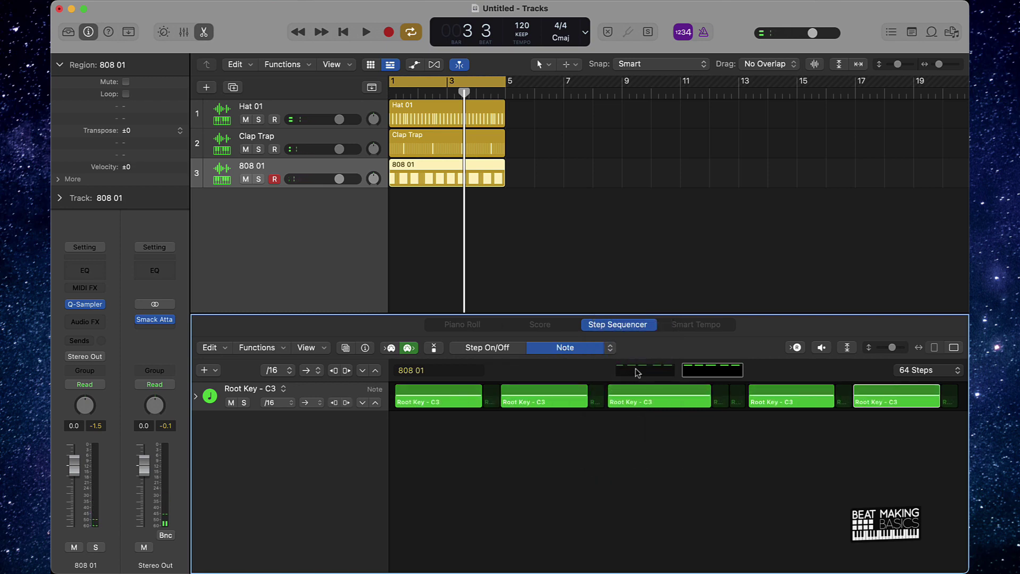
pyautogui.click(638, 372)
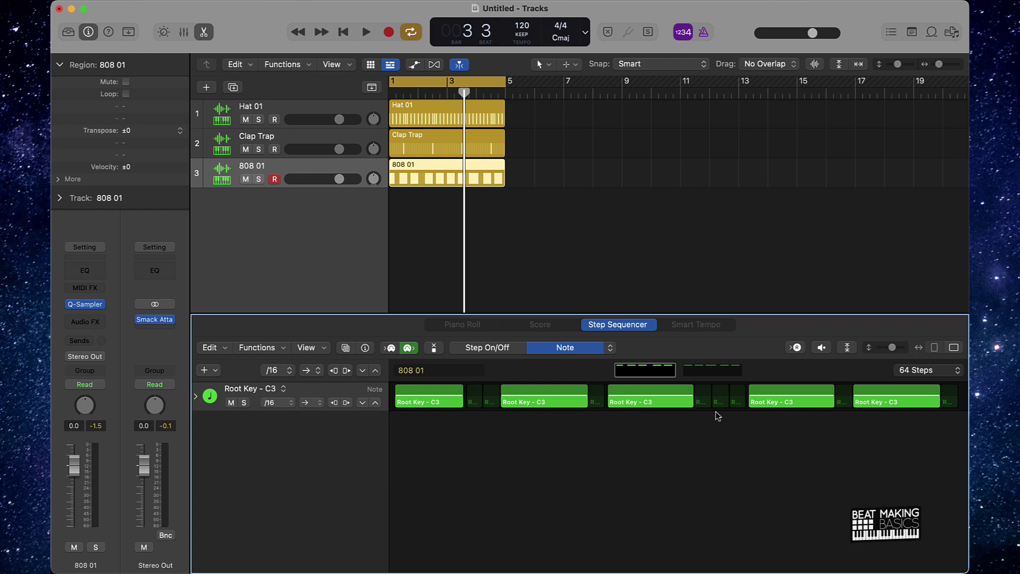
pyautogui.press('space')
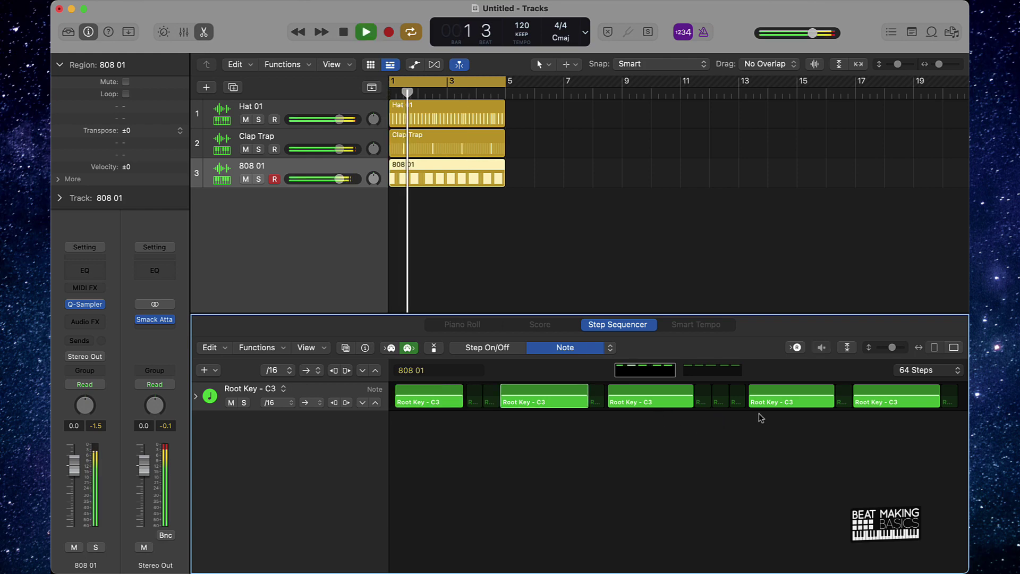
pyautogui.press('space')
pyautogui.moveTo(882, 397); pyautogui.dragTo(884, 388)
# On the second page, set the third 808 hit to G3 and the fifth to A#2, and audition the loop.
pyautogui.click(720, 372)
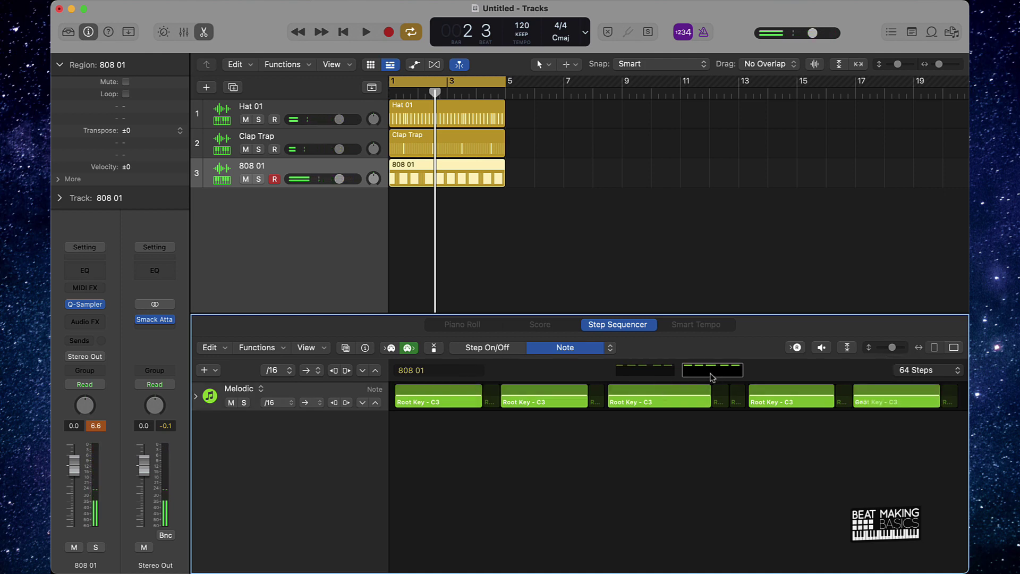
pyautogui.moveTo(645, 401); pyautogui.dragTo(648, 392)
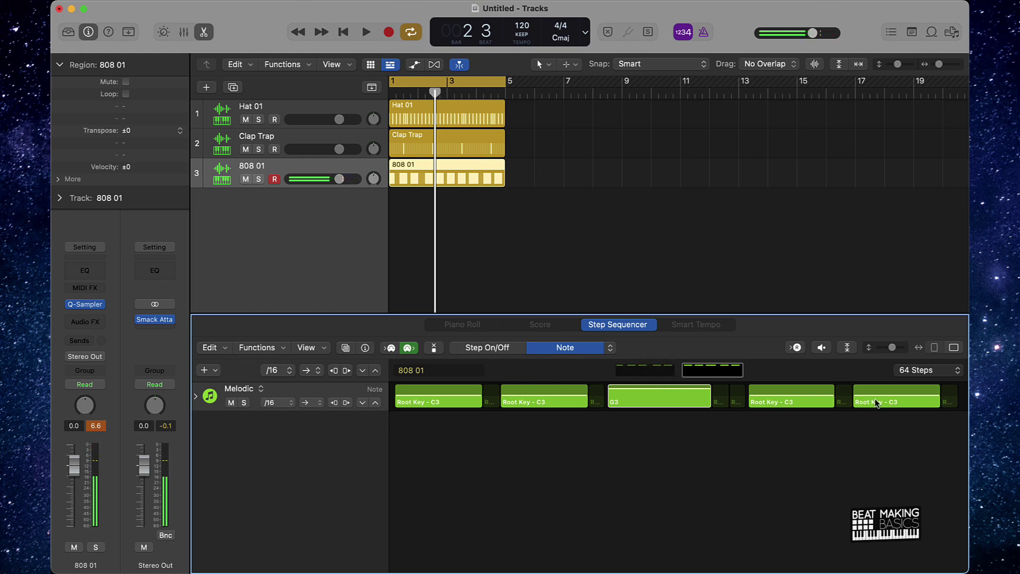
pyautogui.moveTo(875, 396); pyautogui.dragTo(873, 402)
pyautogui.press('space')
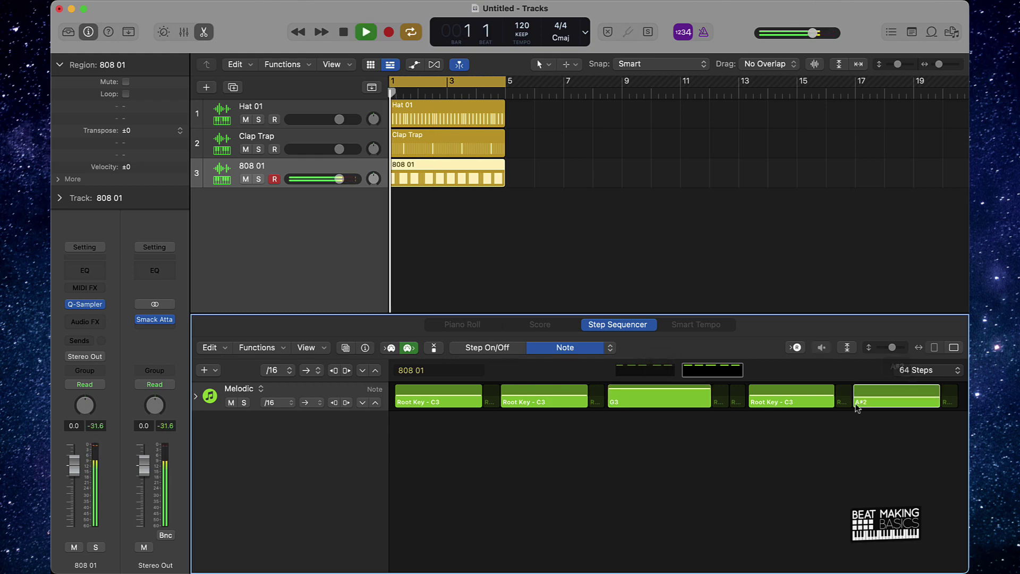
pyautogui.click(646, 370)
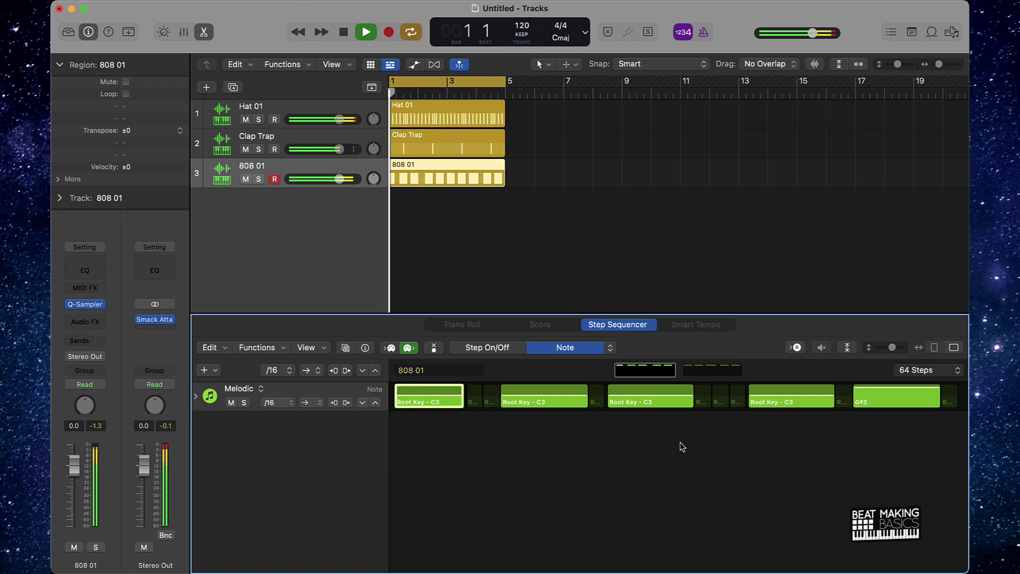
pyautogui.press('space')
# Turn up the pitch Glide in the 808 track's Quick Sampler and close the sampler.
pyautogui.click(509, 270)
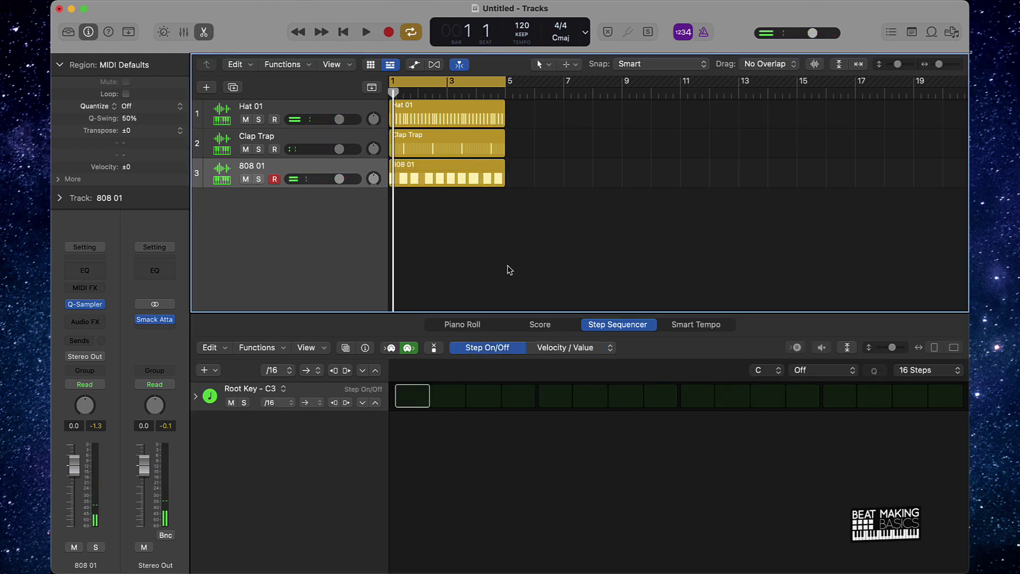
pyautogui.click(311, 168)
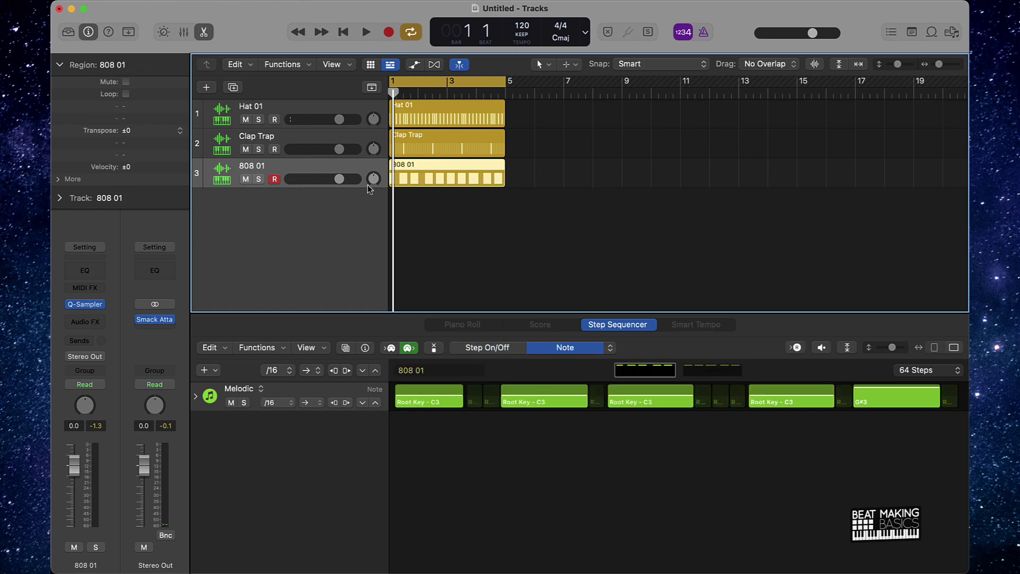
pyautogui.click(88, 305)
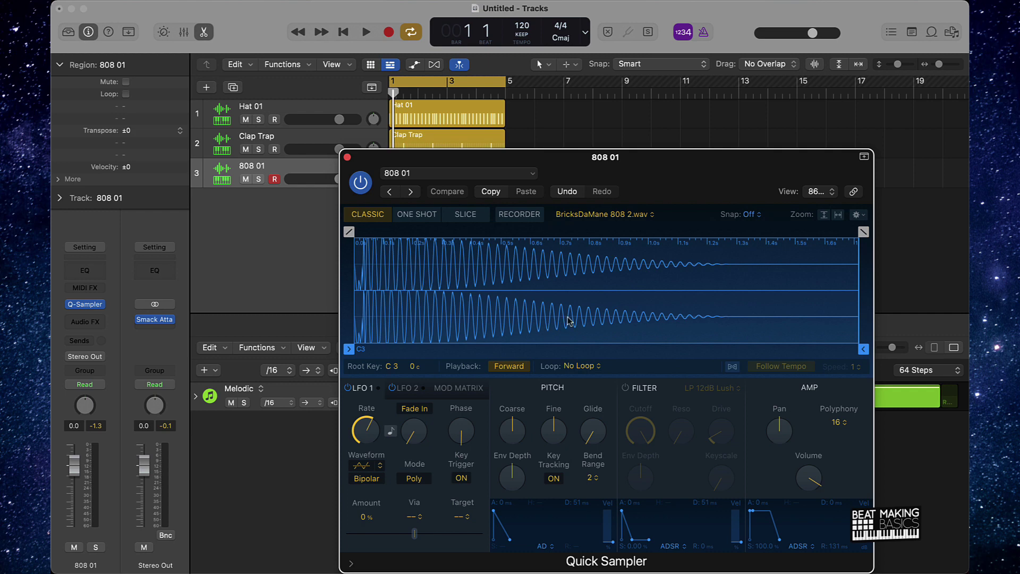
pyautogui.moveTo(397, 157); pyautogui.dragTo(588, 139)
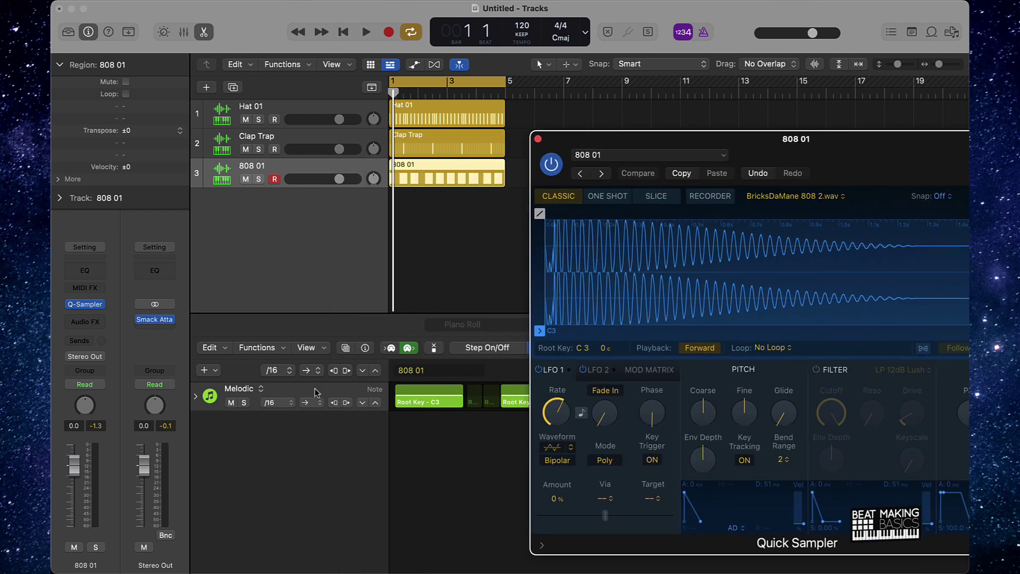
pyautogui.moveTo(814, 154); pyautogui.dragTo(480, 123)
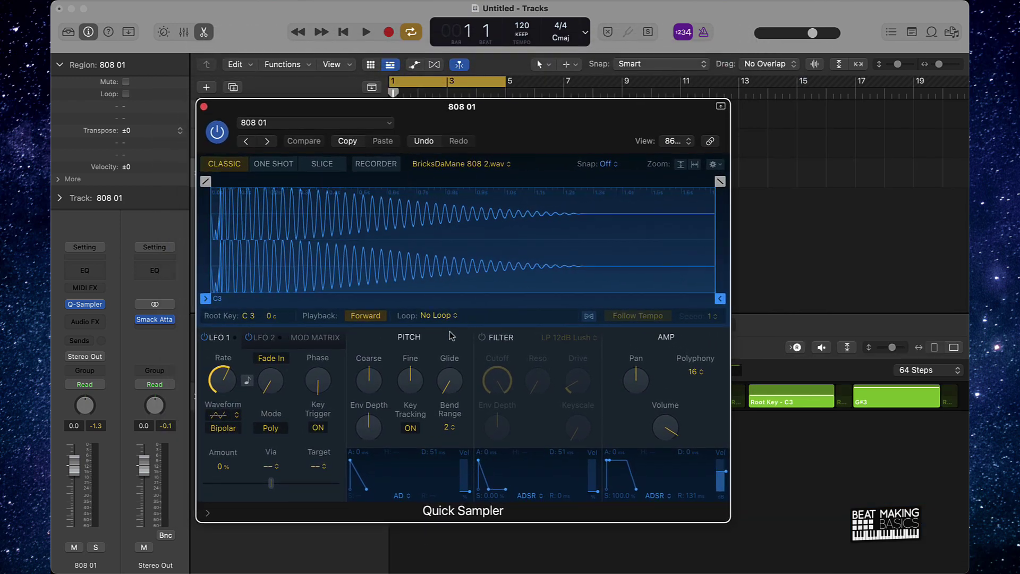
pyautogui.moveTo(447, 396); pyautogui.dragTo(441, 342)
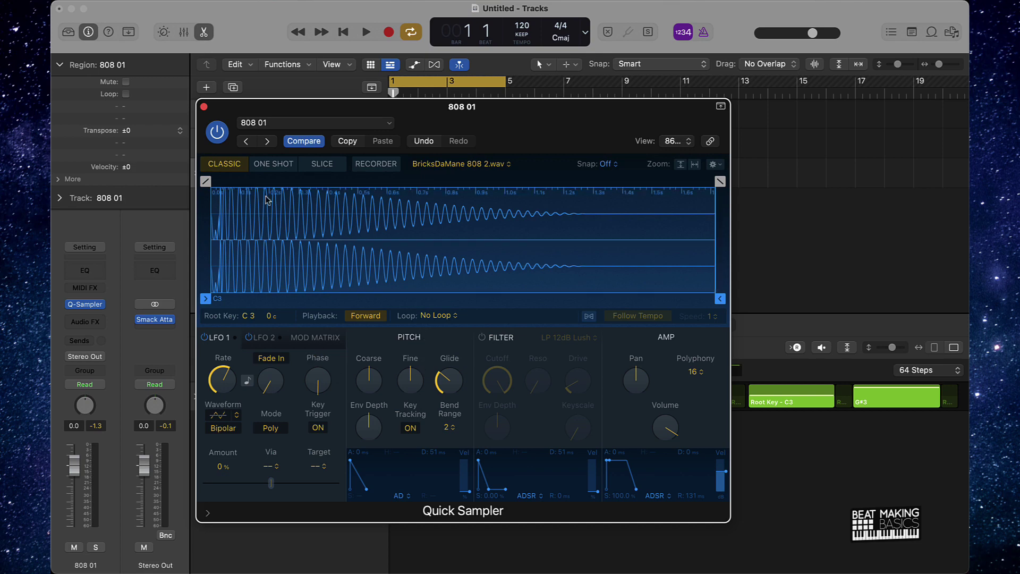
pyautogui.click(203, 106)
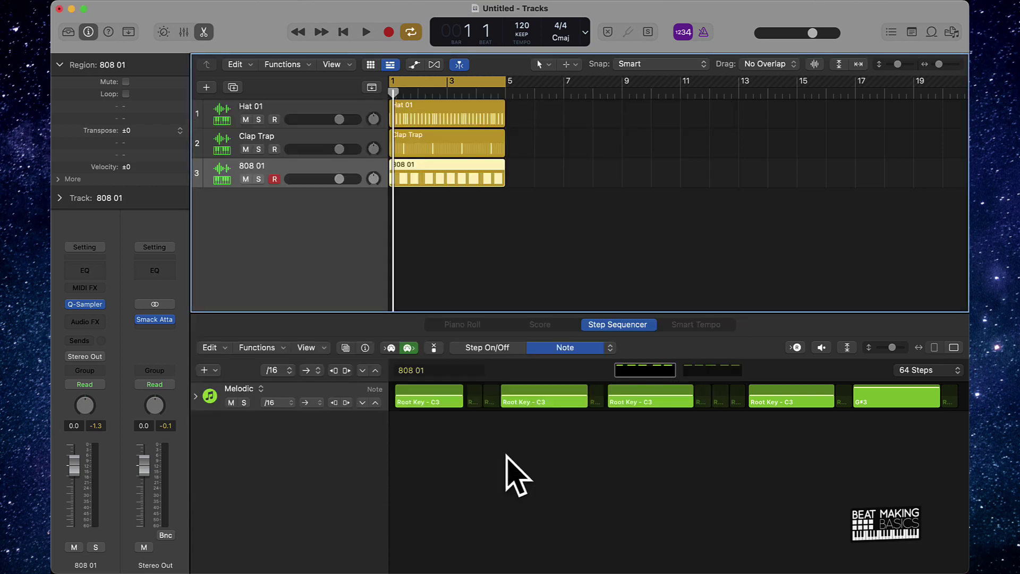
# Review the 808 track's Quick Sampler once more, close it, and reselect the 808 region.
pyautogui.click(442, 266)
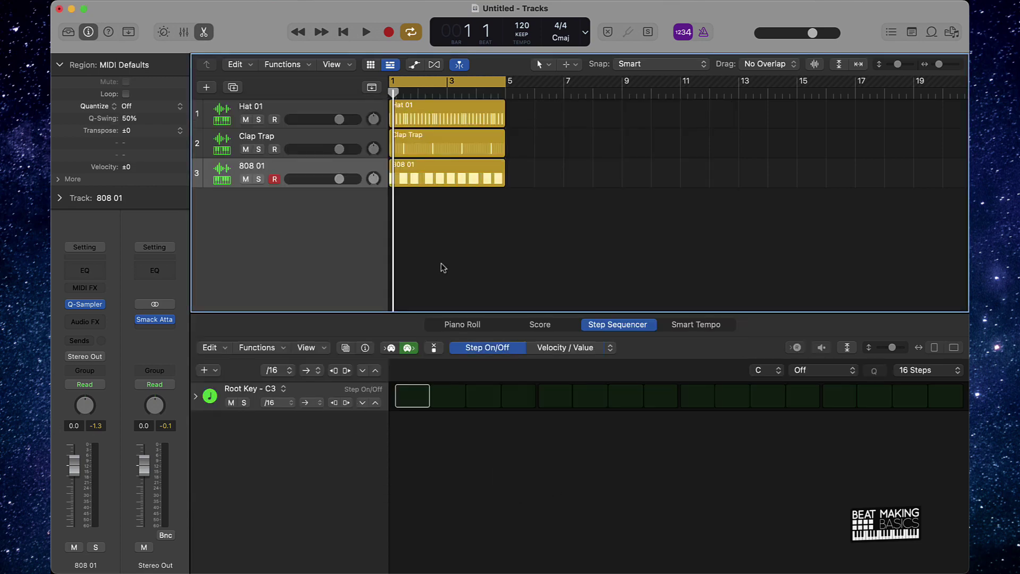
pyautogui.click(90, 306)
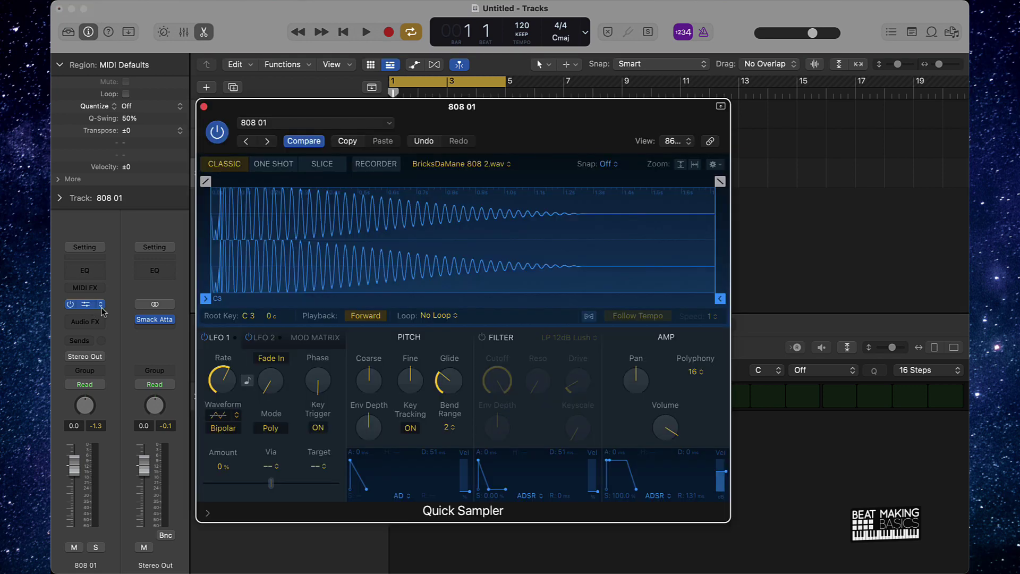
pyautogui.click(204, 106)
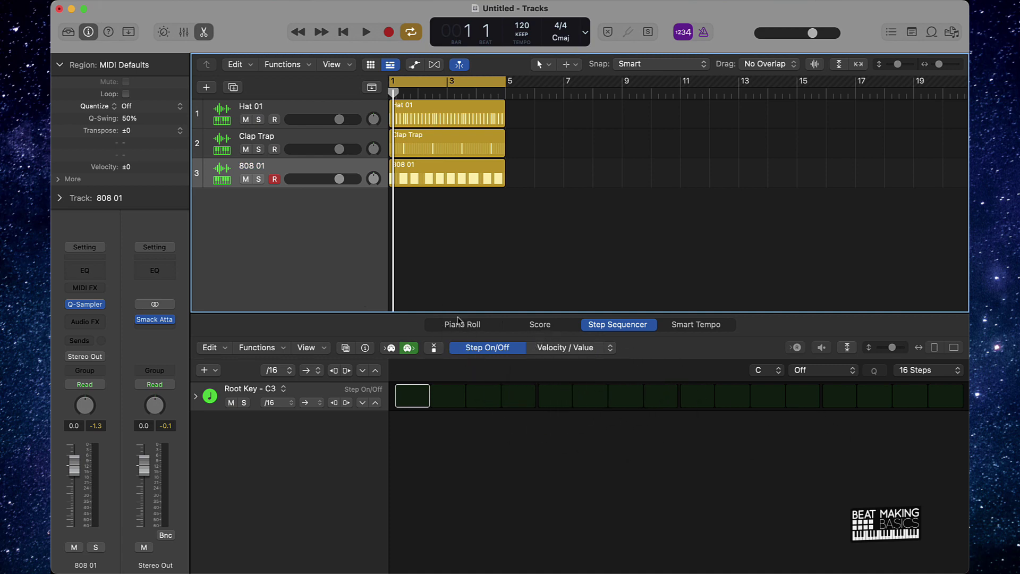
pyautogui.click(448, 180)
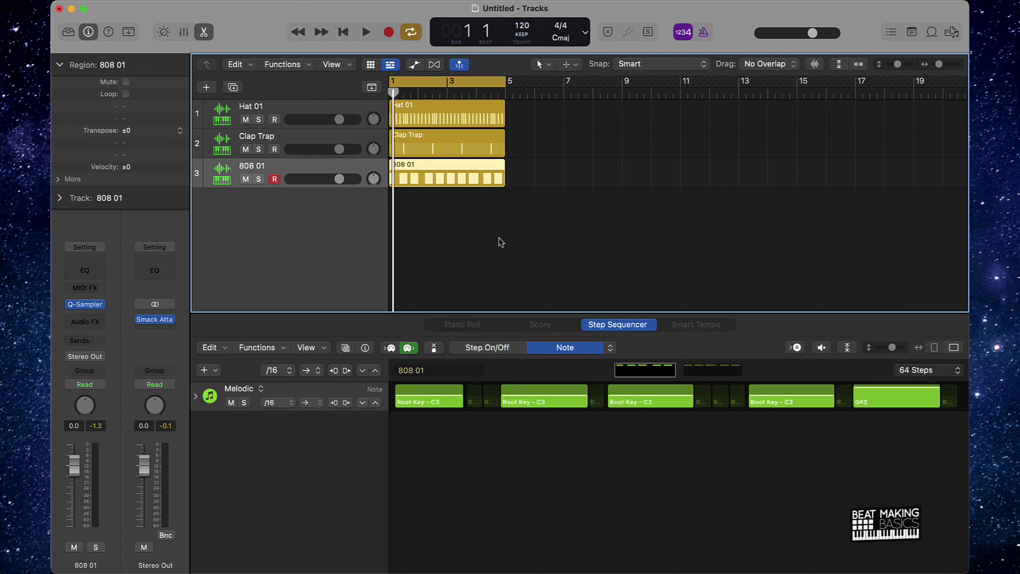
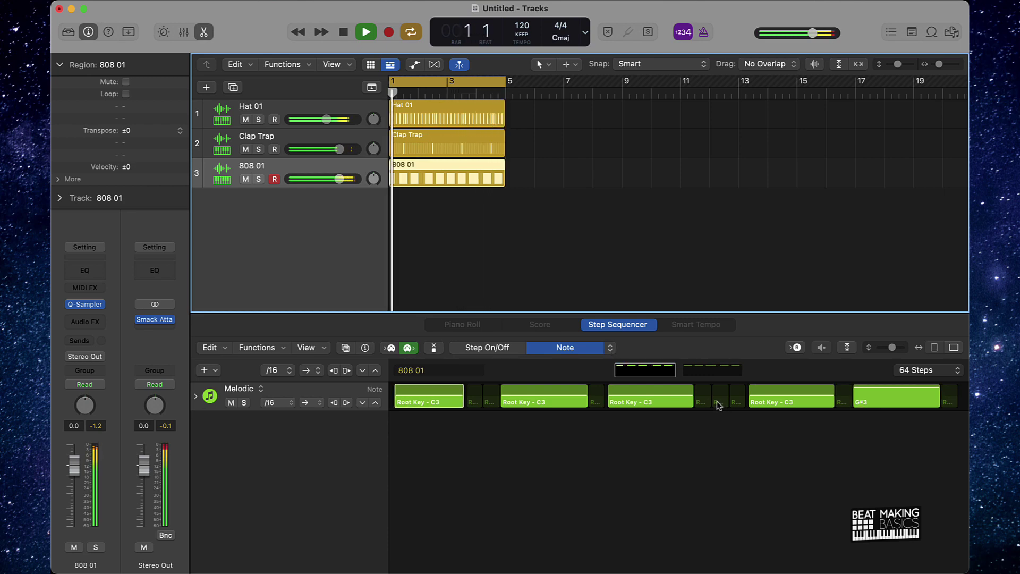
# Stop playback, switch the pattern to Octave editing, and raise the first page's fifth 808 hit to octave 4.
pyautogui.press('space')
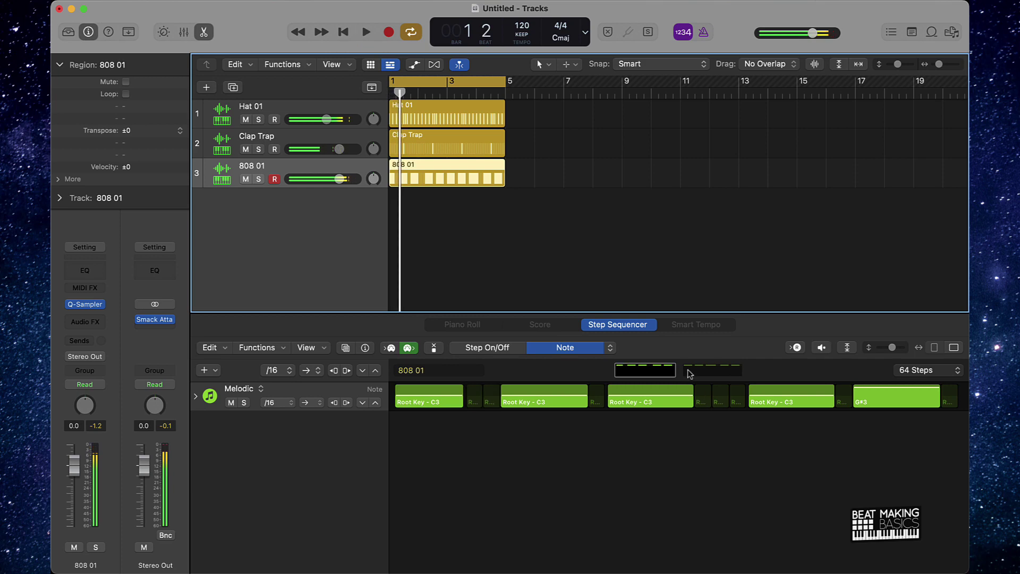
pyautogui.click(611, 351)
pyautogui.click(630, 365)
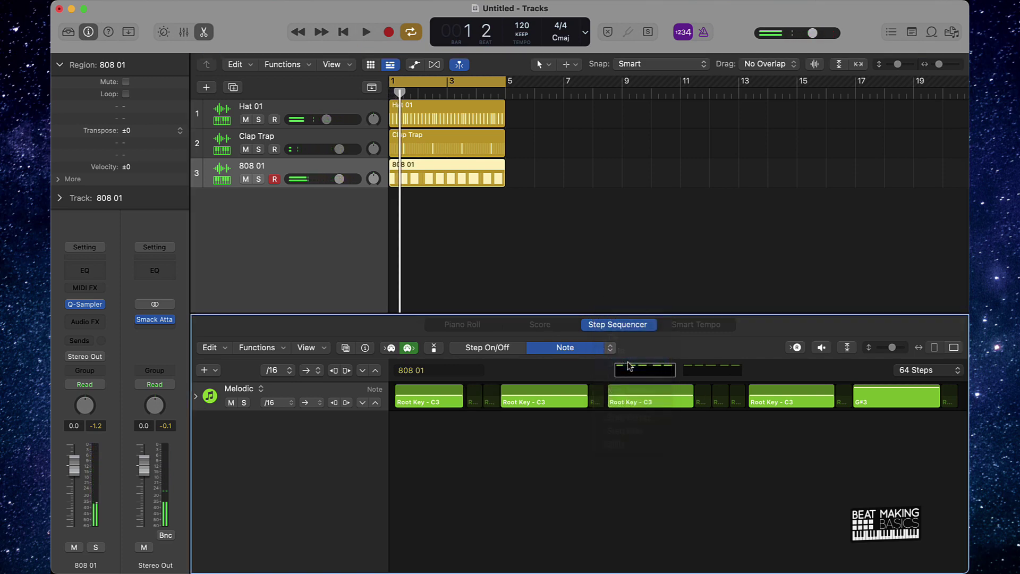
pyautogui.click(882, 395)
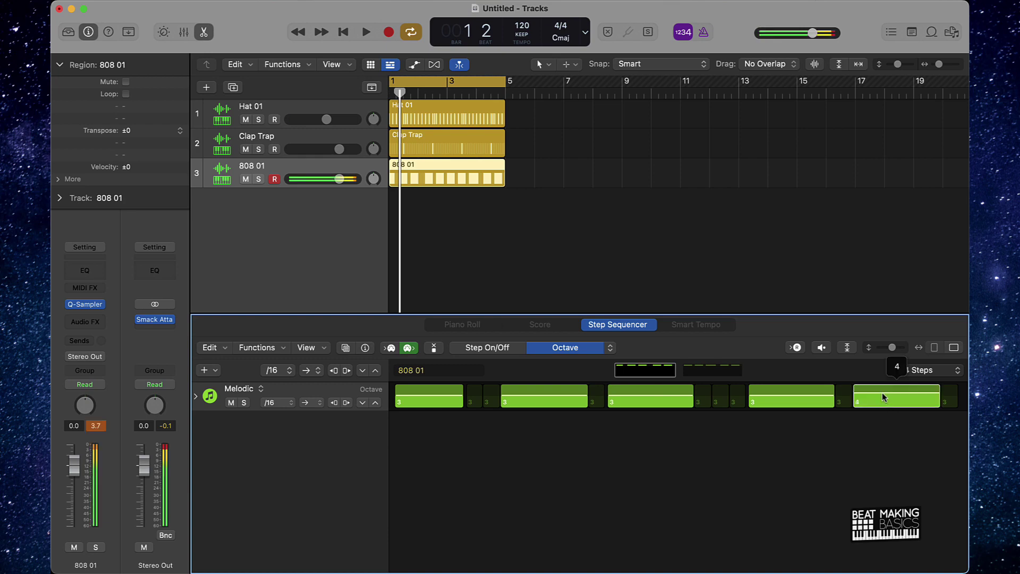
# On the second page, raise the second 808 hit to octave 5 and also raise the fourth hit's octave.
pyautogui.click(712, 370)
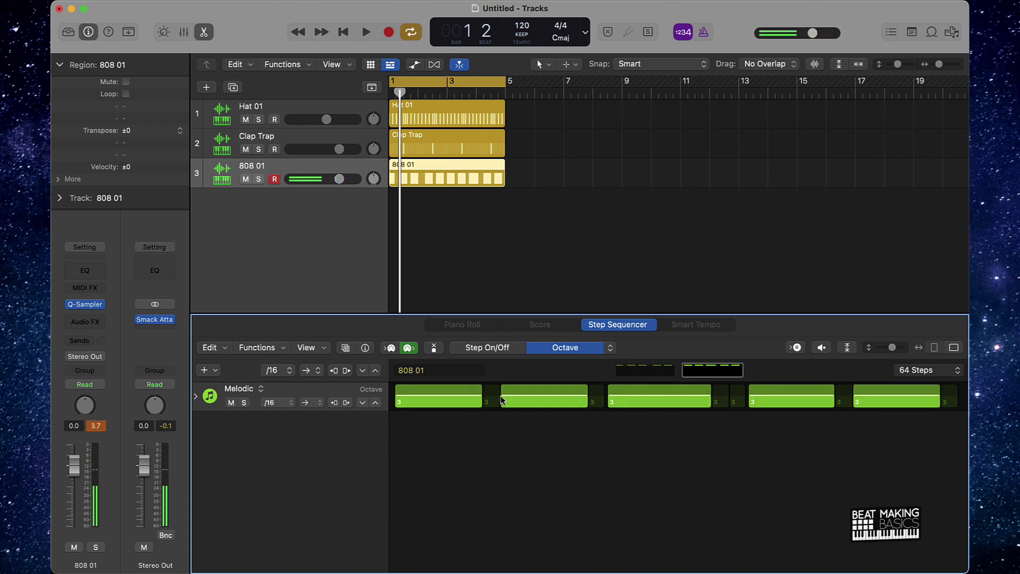
pyautogui.moveTo(519, 394); pyautogui.dragTo(523, 396)
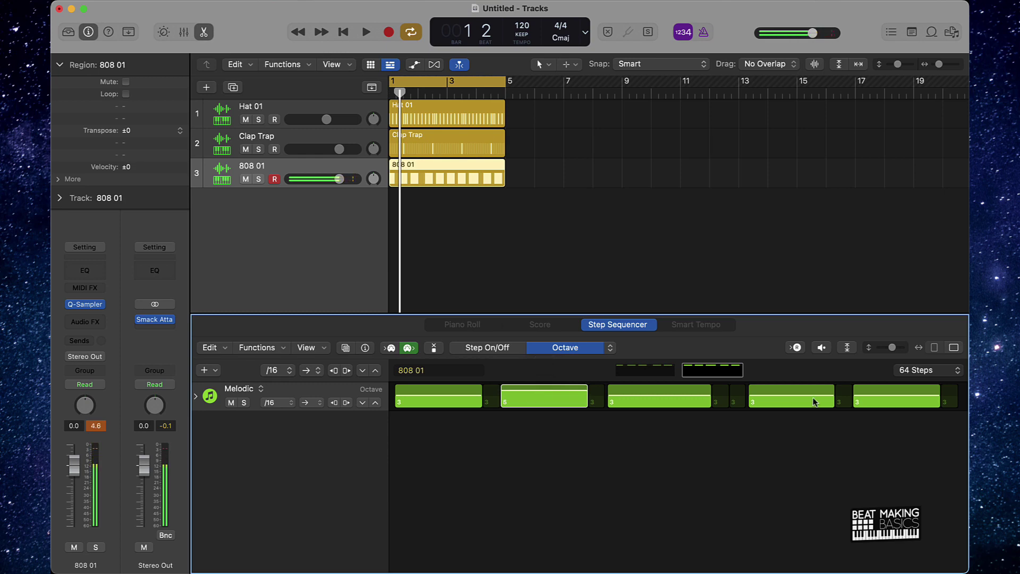
pyautogui.moveTo(821, 395); pyautogui.dragTo(818, 398)
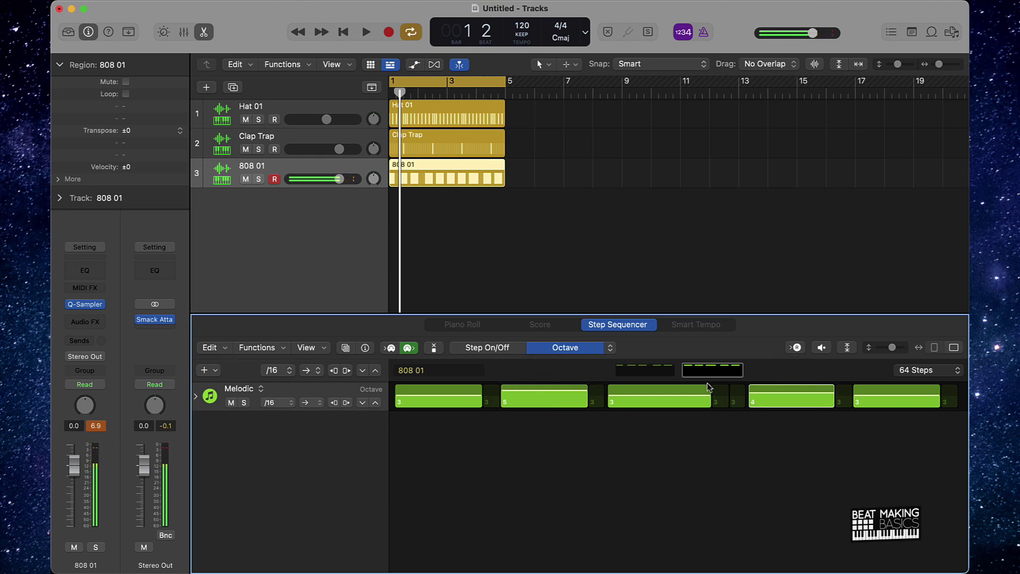
# On the first page, raise the second 808 hit to octave 4 and play the loop.
pyautogui.click(644, 371)
pyautogui.moveTo(534, 394); pyautogui.dragTo(537, 391)
pyautogui.press('space')
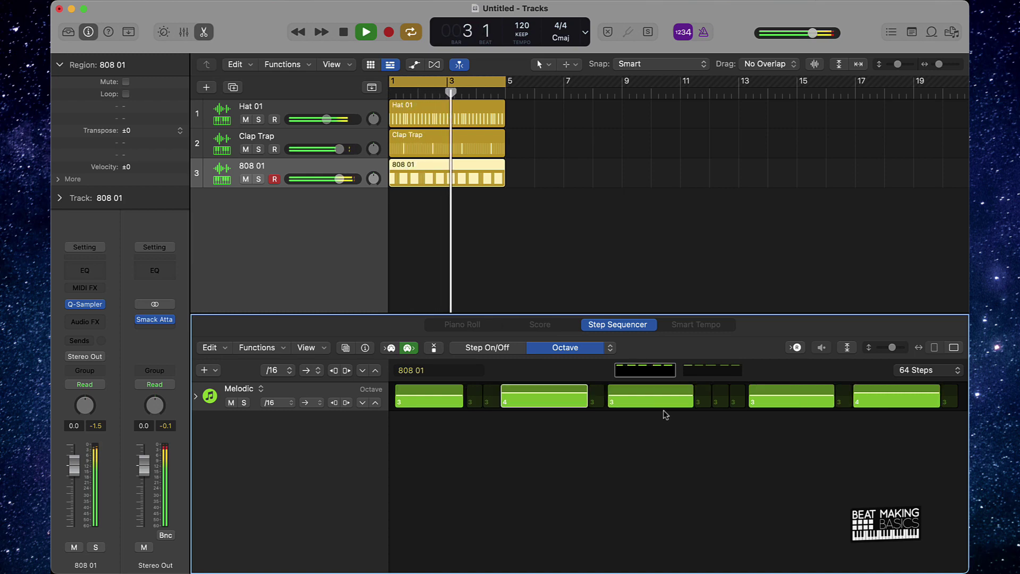
# While the loop plays, set the 808 Quick Sampler's Glide to 160 ms, then stop playback and close the sampler.
pyautogui.click(84, 304)
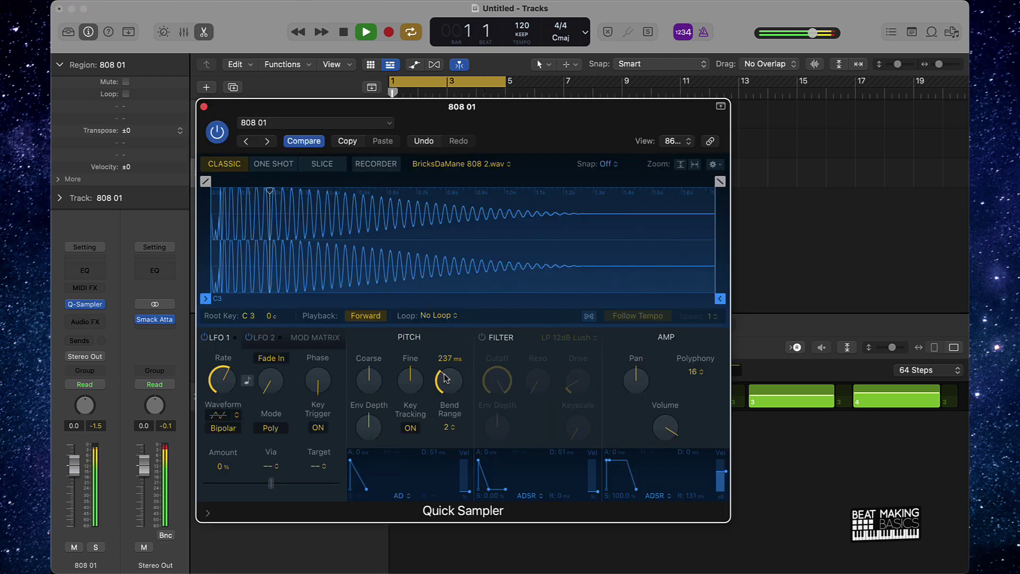
pyautogui.moveTo(449, 366); pyautogui.dragTo(438, 393)
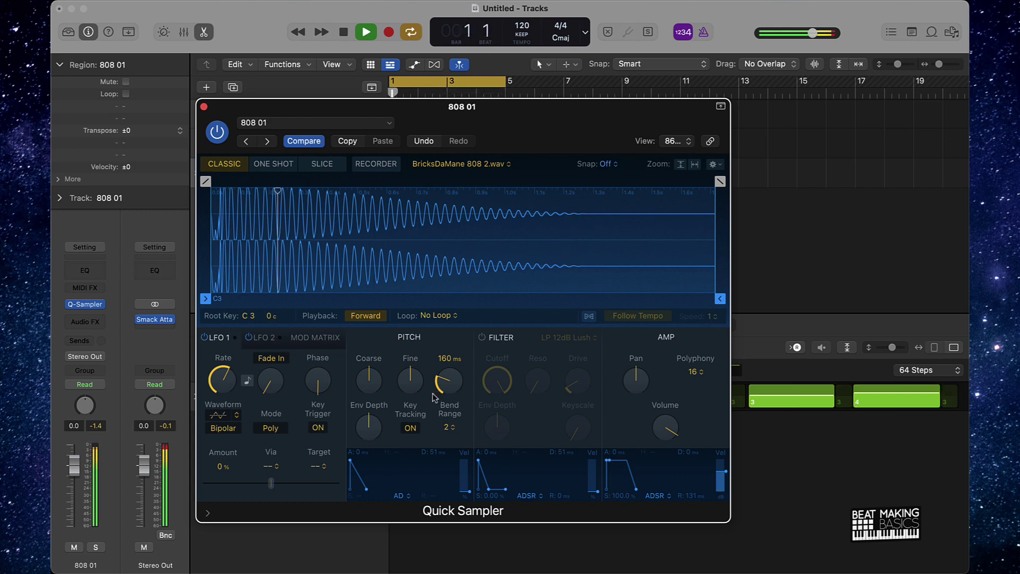
pyautogui.press('space')
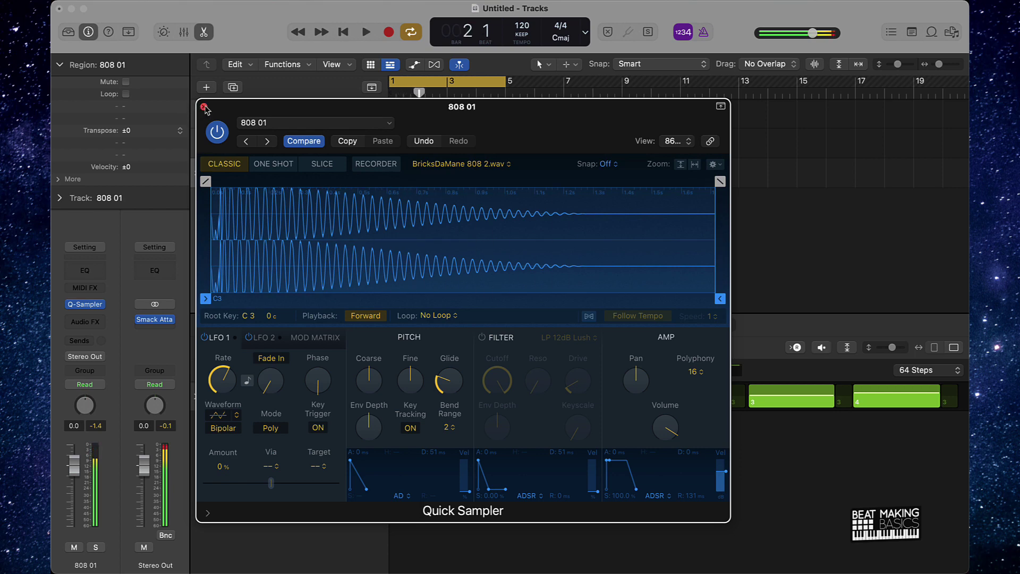
pyautogui.click(205, 108)
pyautogui.click(590, 214)
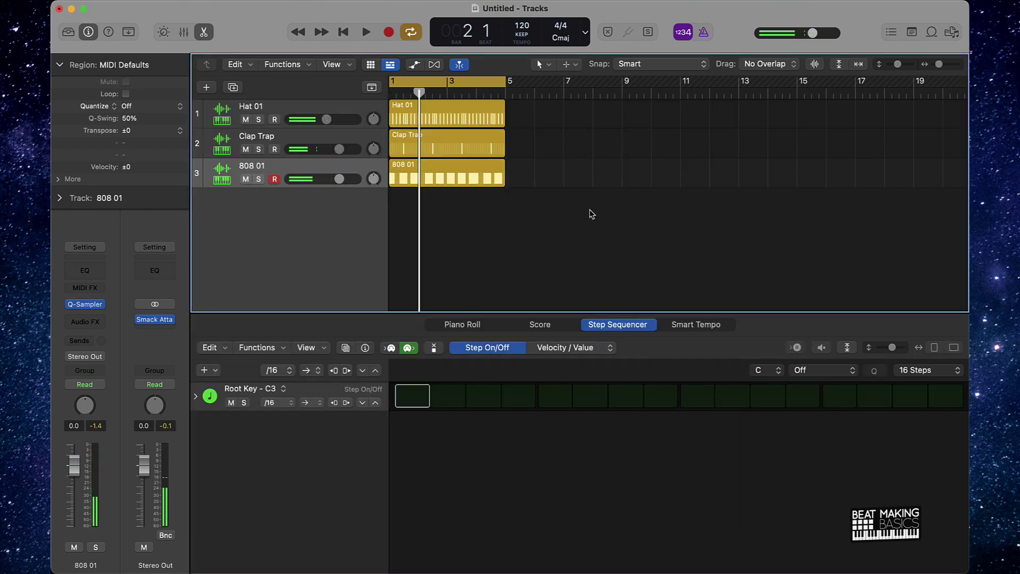